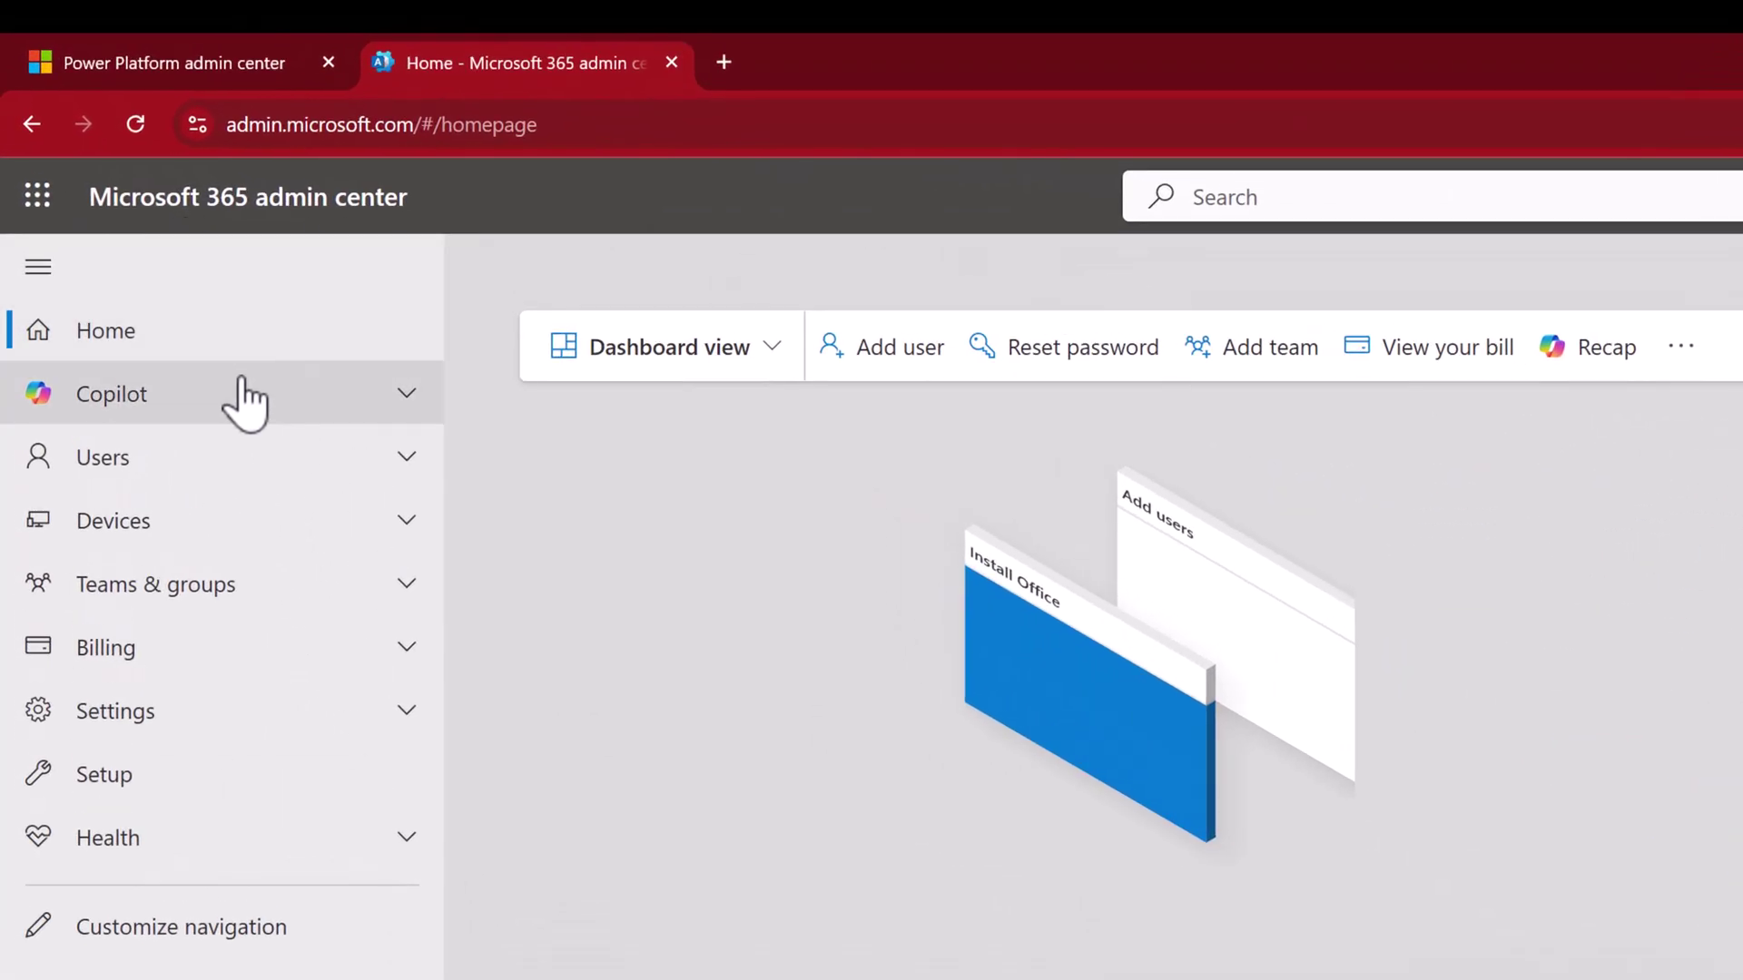
- Go to Copilot Settings > Data access > AI providers for other large language models
{"action": "left_click", "coordinate": [171, 284]}
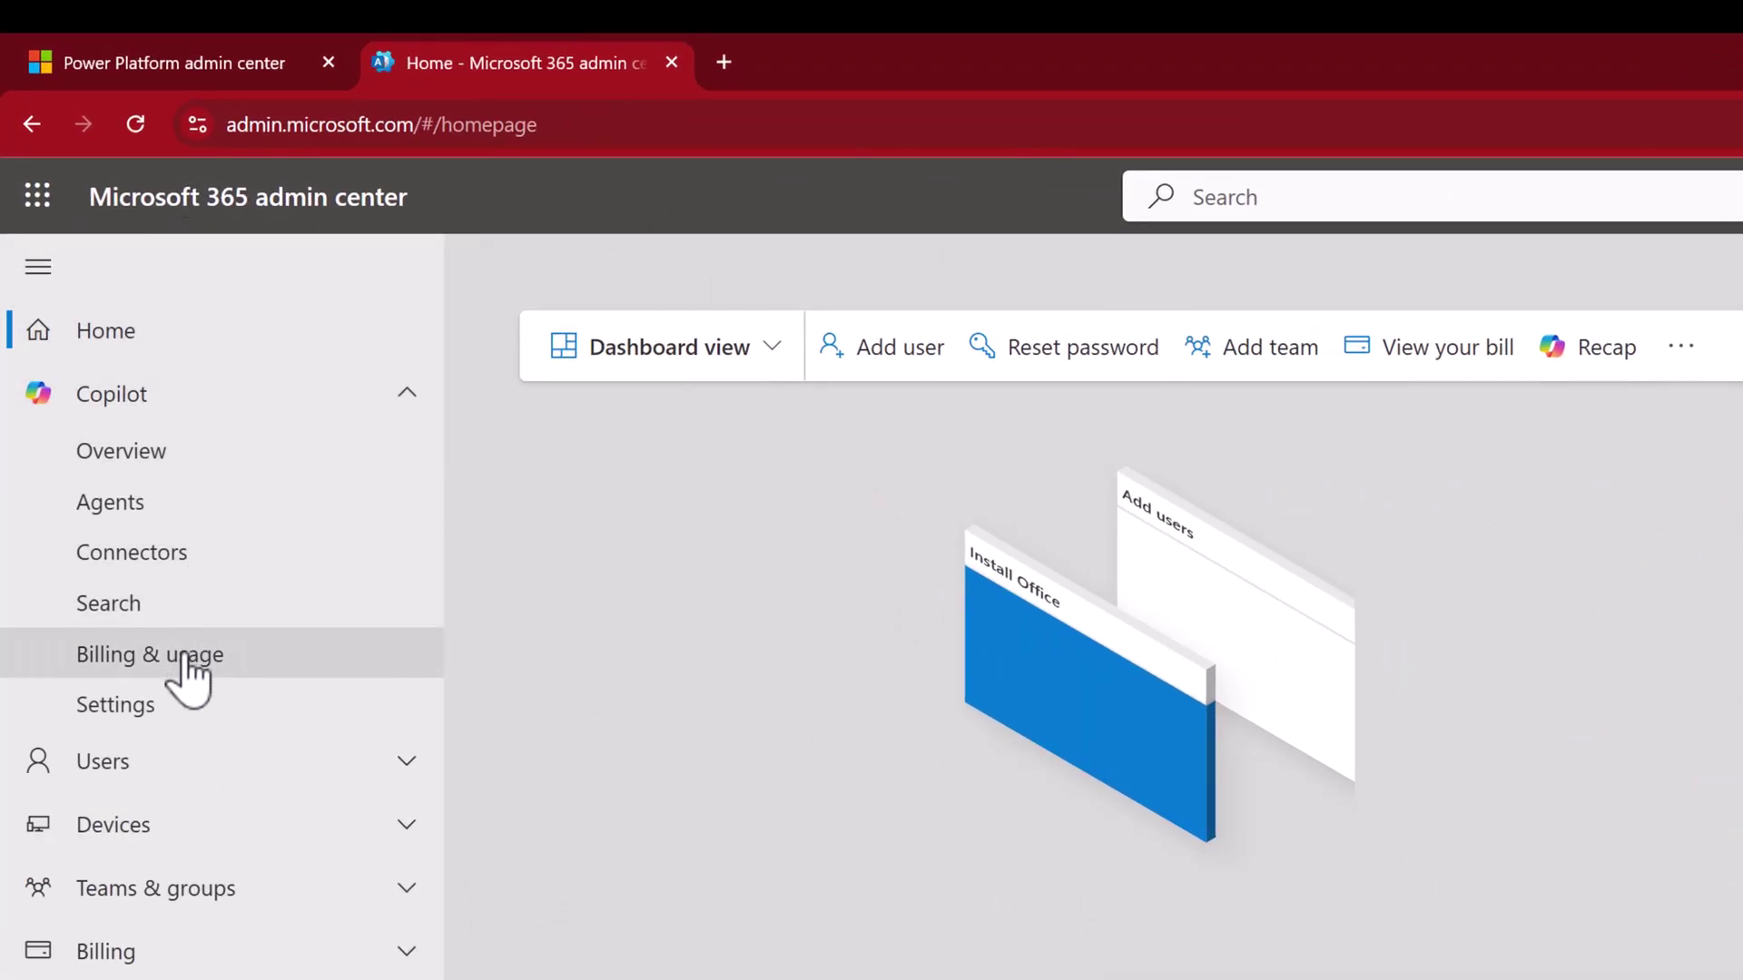
{"action": "left_click", "coordinate": [178, 722]}
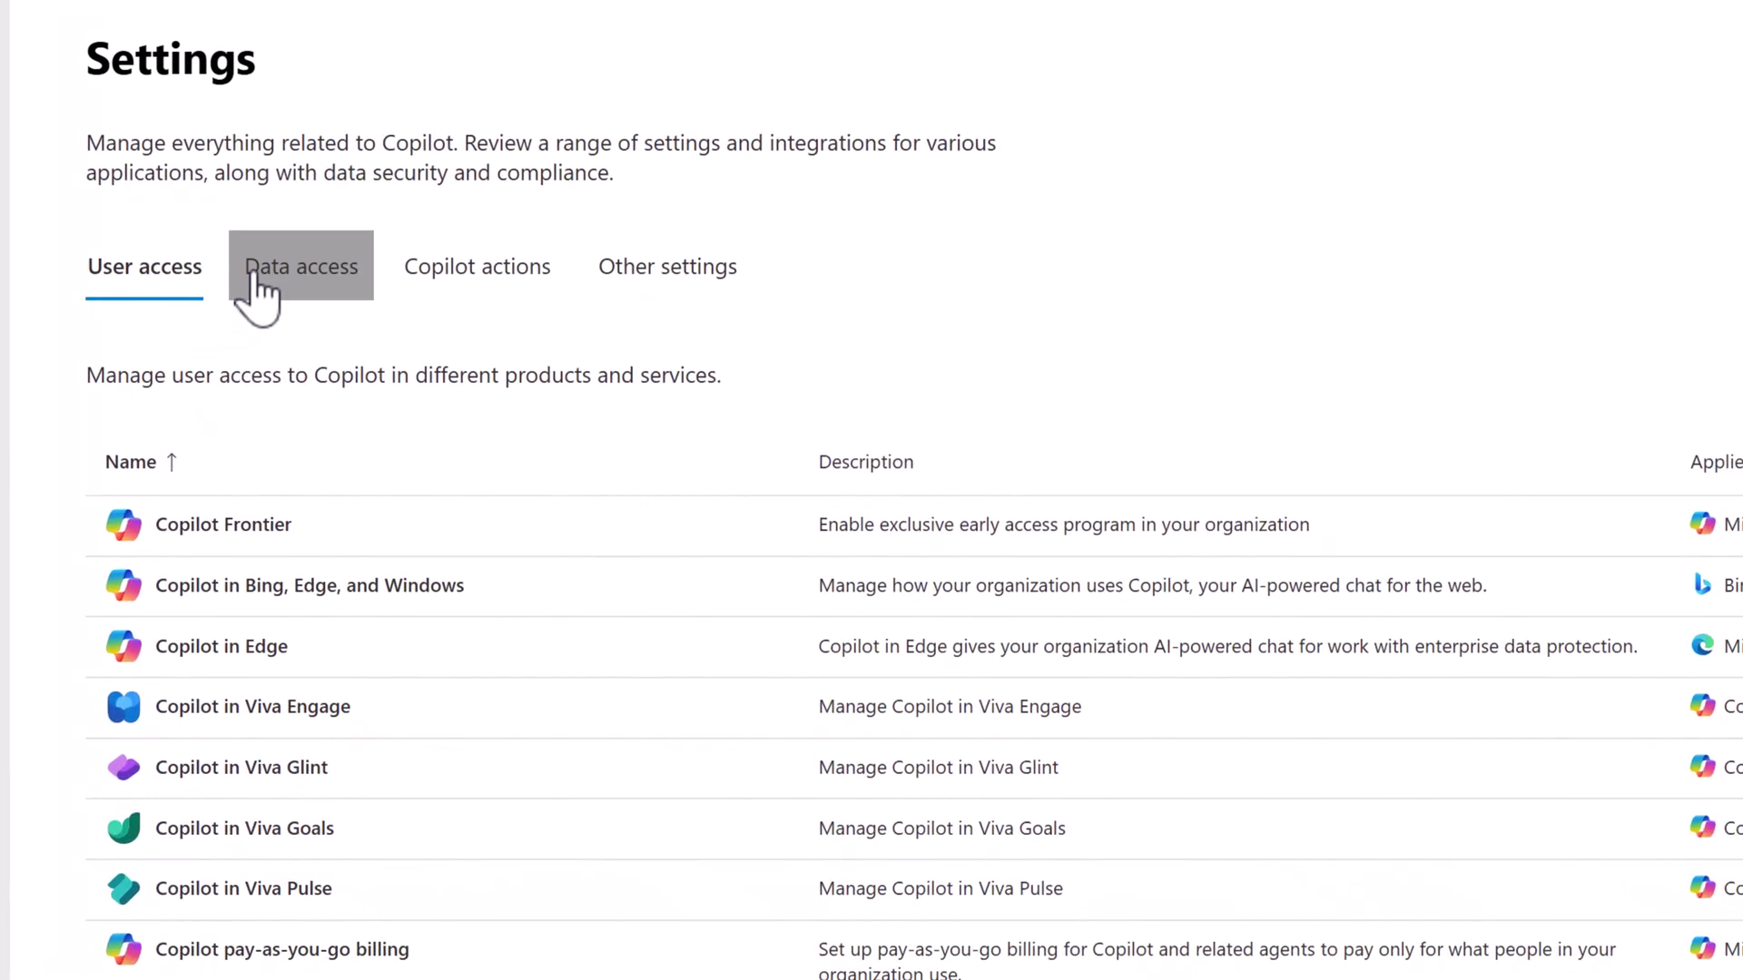
{"action": "left_click", "coordinate": [255, 274]}
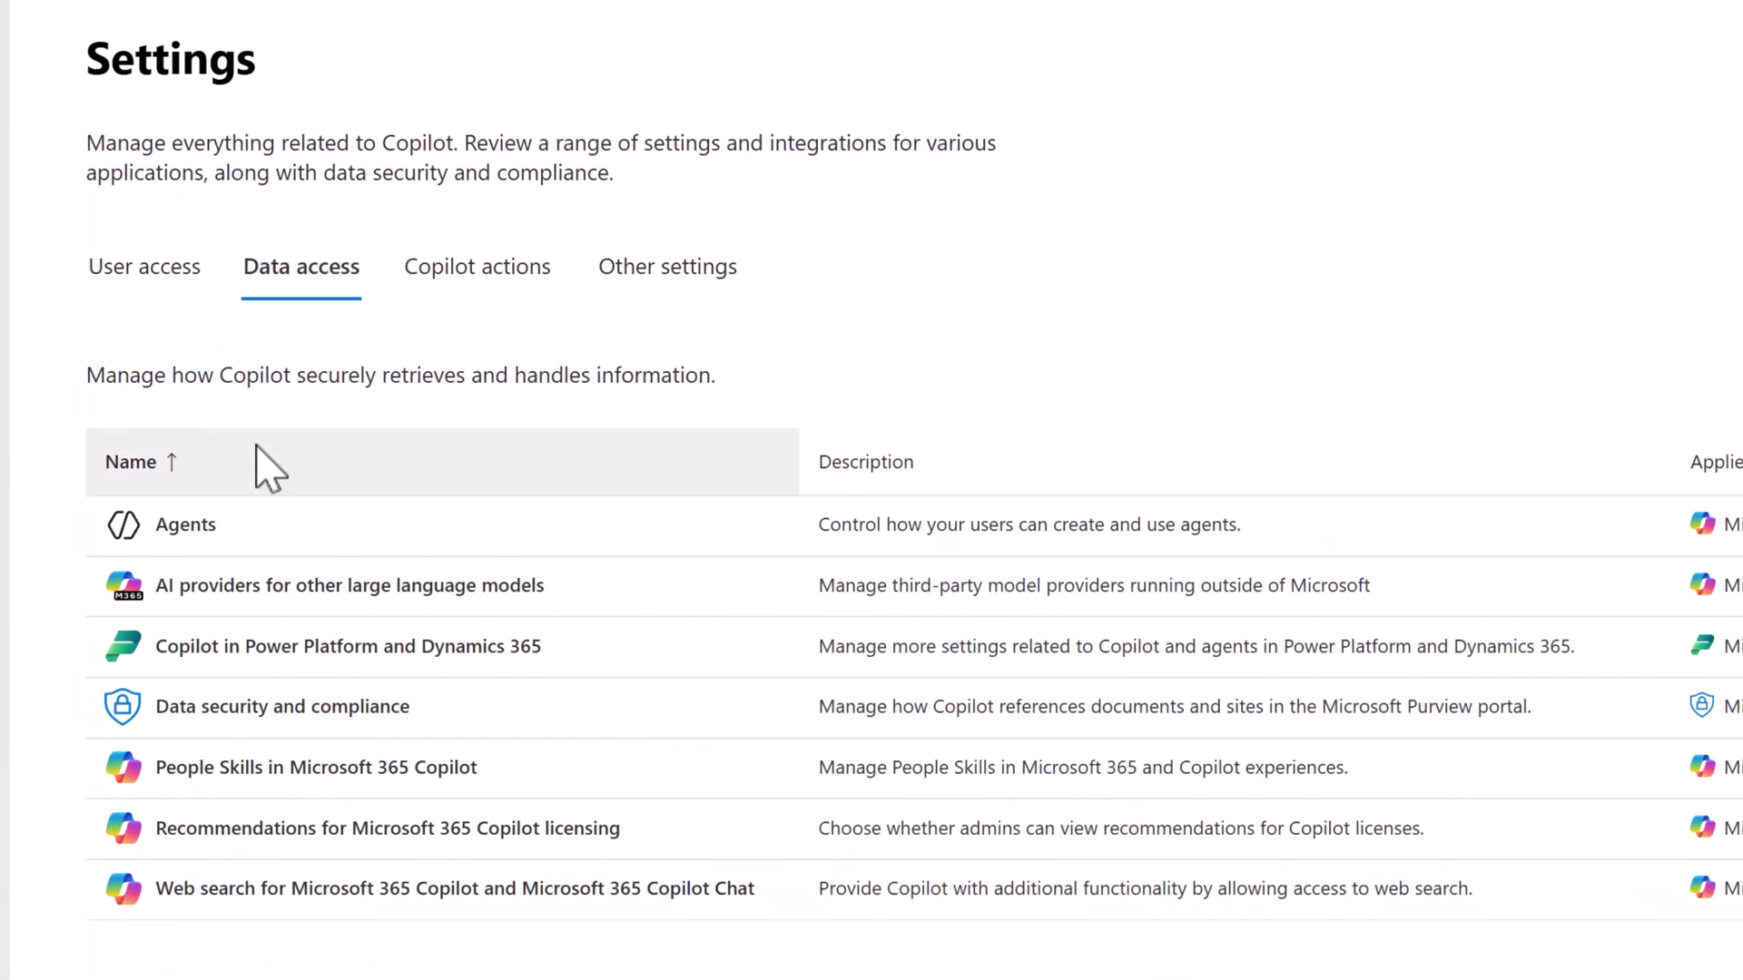
{"action": "left_click", "coordinate": [253, 588]}
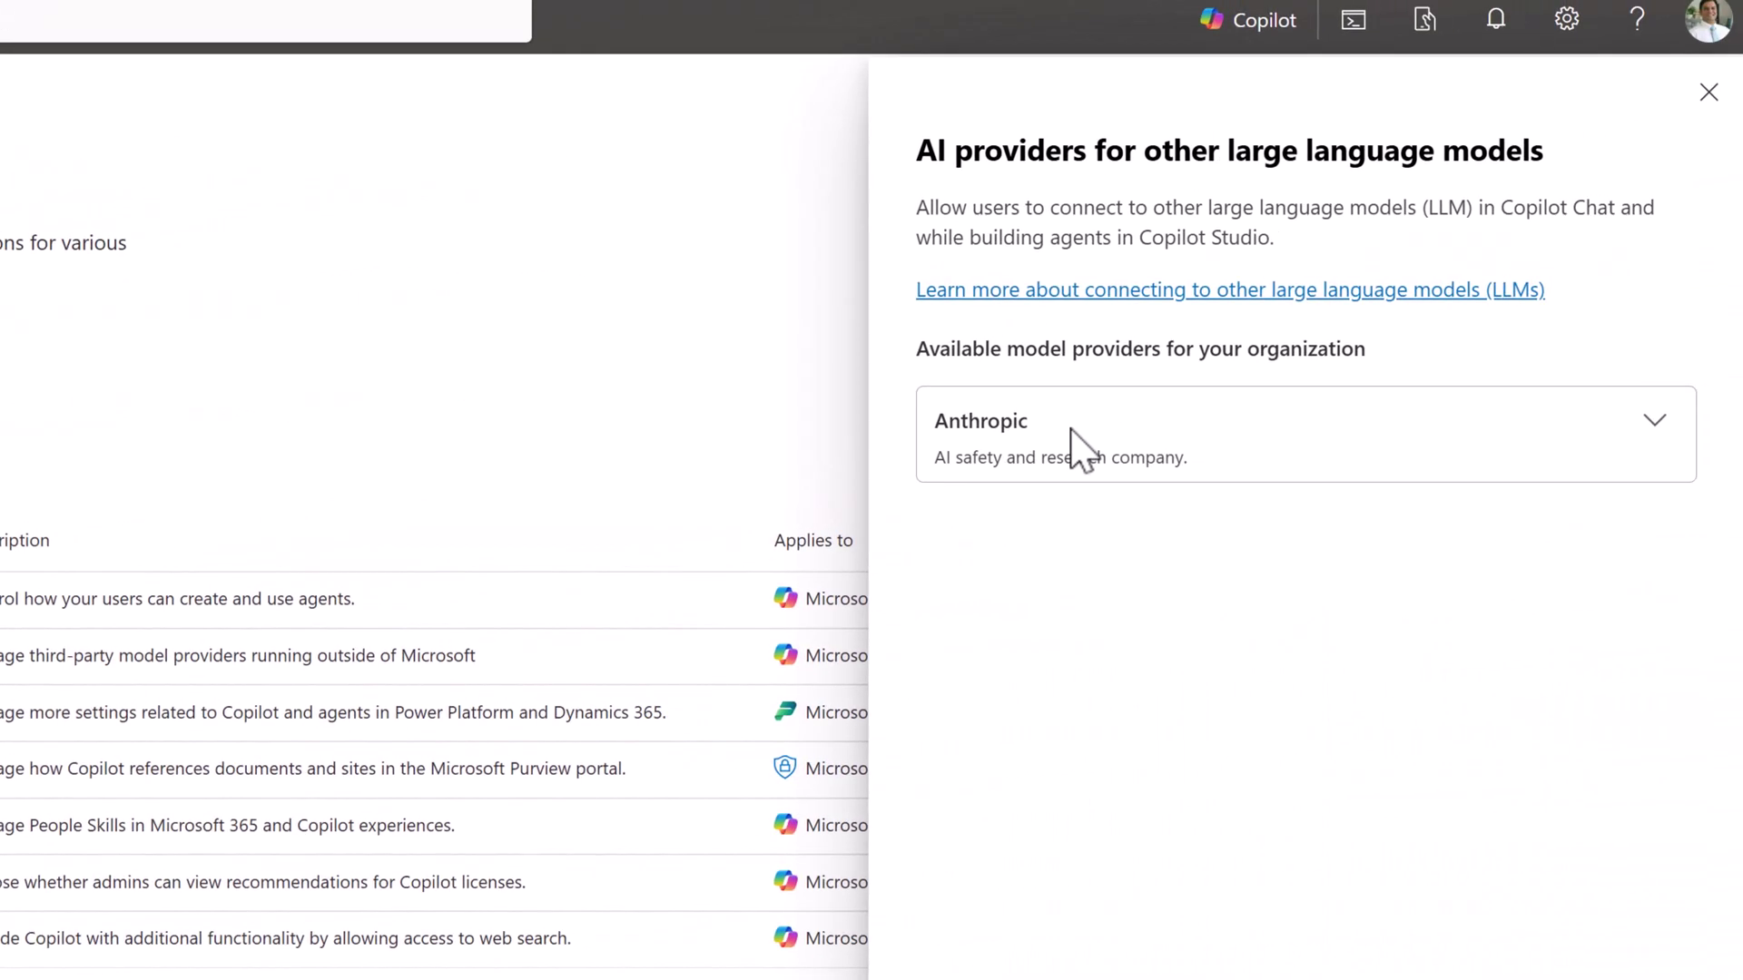
- Agree to Anthropic's legal terms and allow Anthropic as a model provider
{"action": "left_click", "coordinate": [1653, 423]}
{"action": "left_click", "coordinate": [1029, 882]}
{"action": "left_click", "coordinate": [1034, 949]}
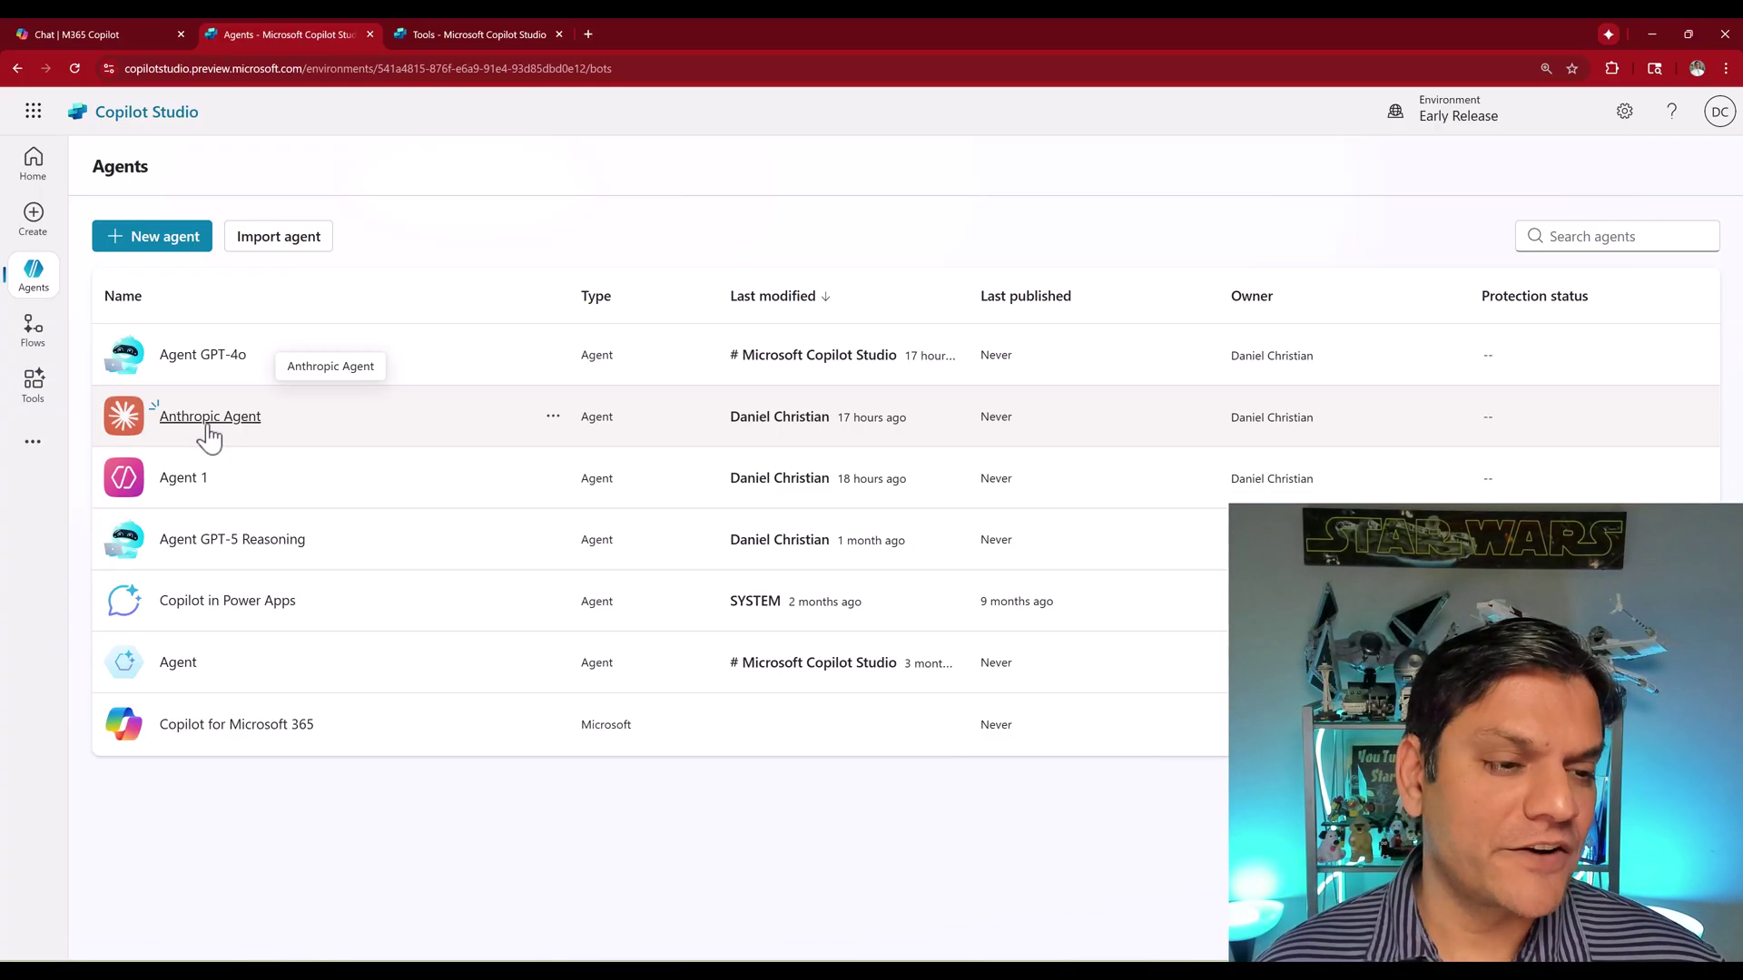
- Open the Anthropic Agent's Settings, showing GPT-4o (default) as its model
{"action": "left_click", "coordinate": [206, 423]}
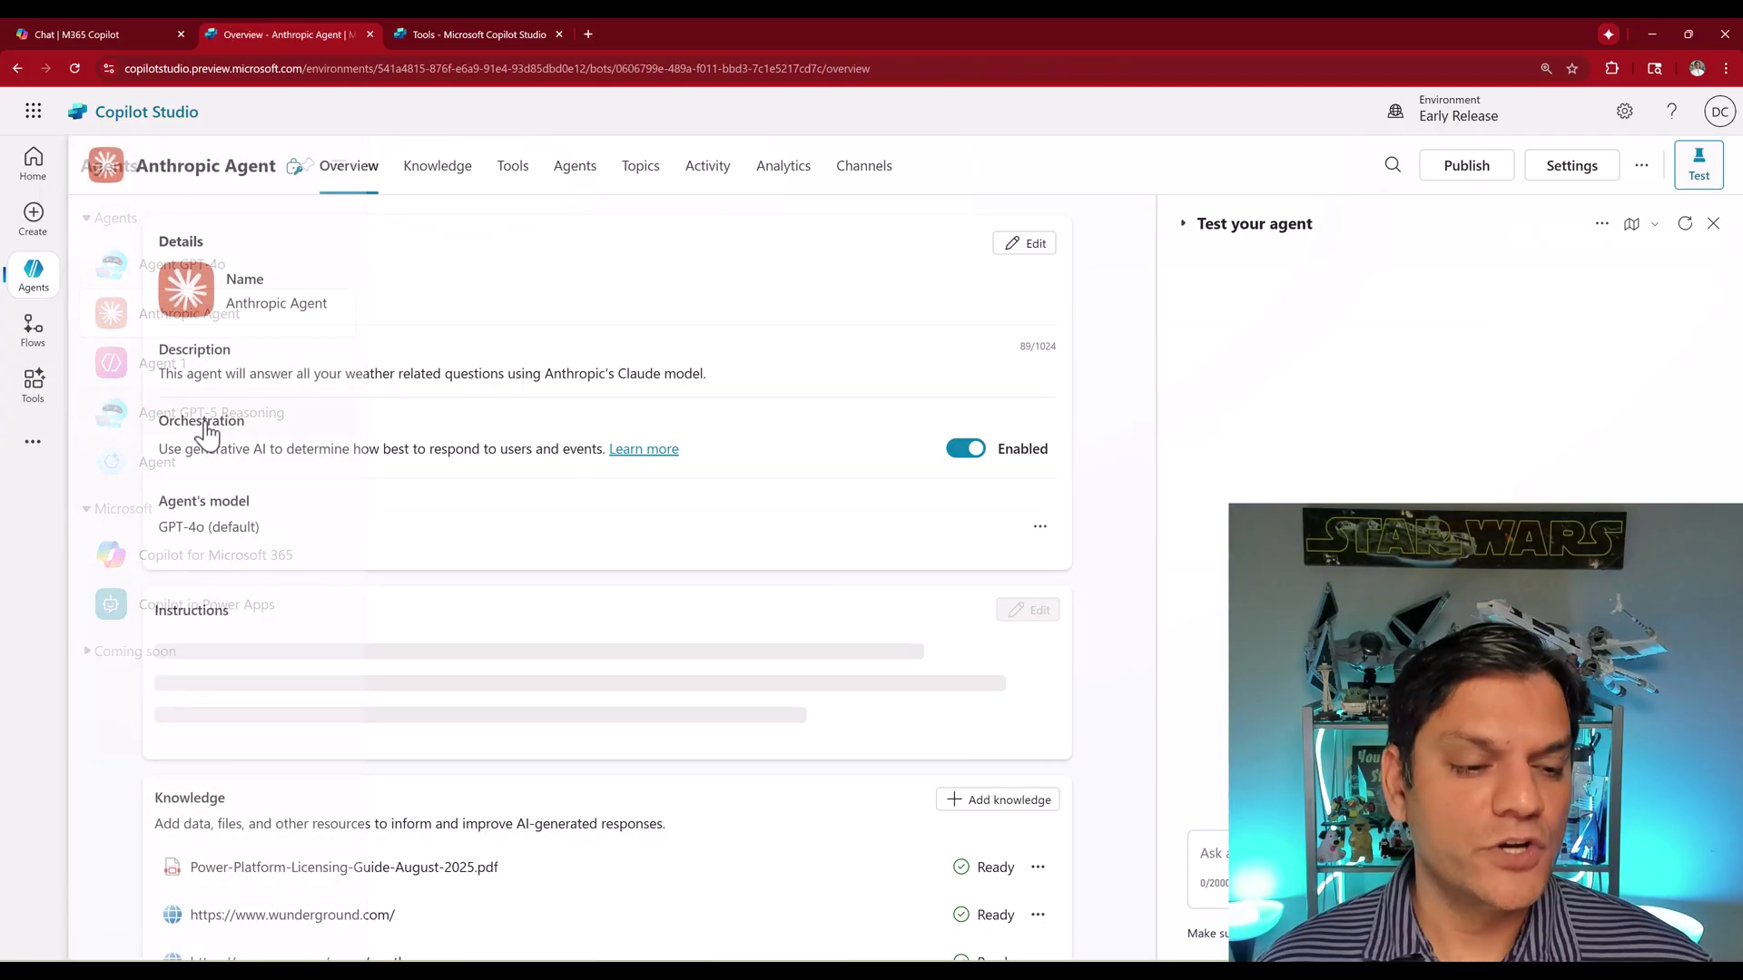
{"action": "scroll", "coordinate": [556, 708], "scroll_direction": "down", "scroll_amount": 3}
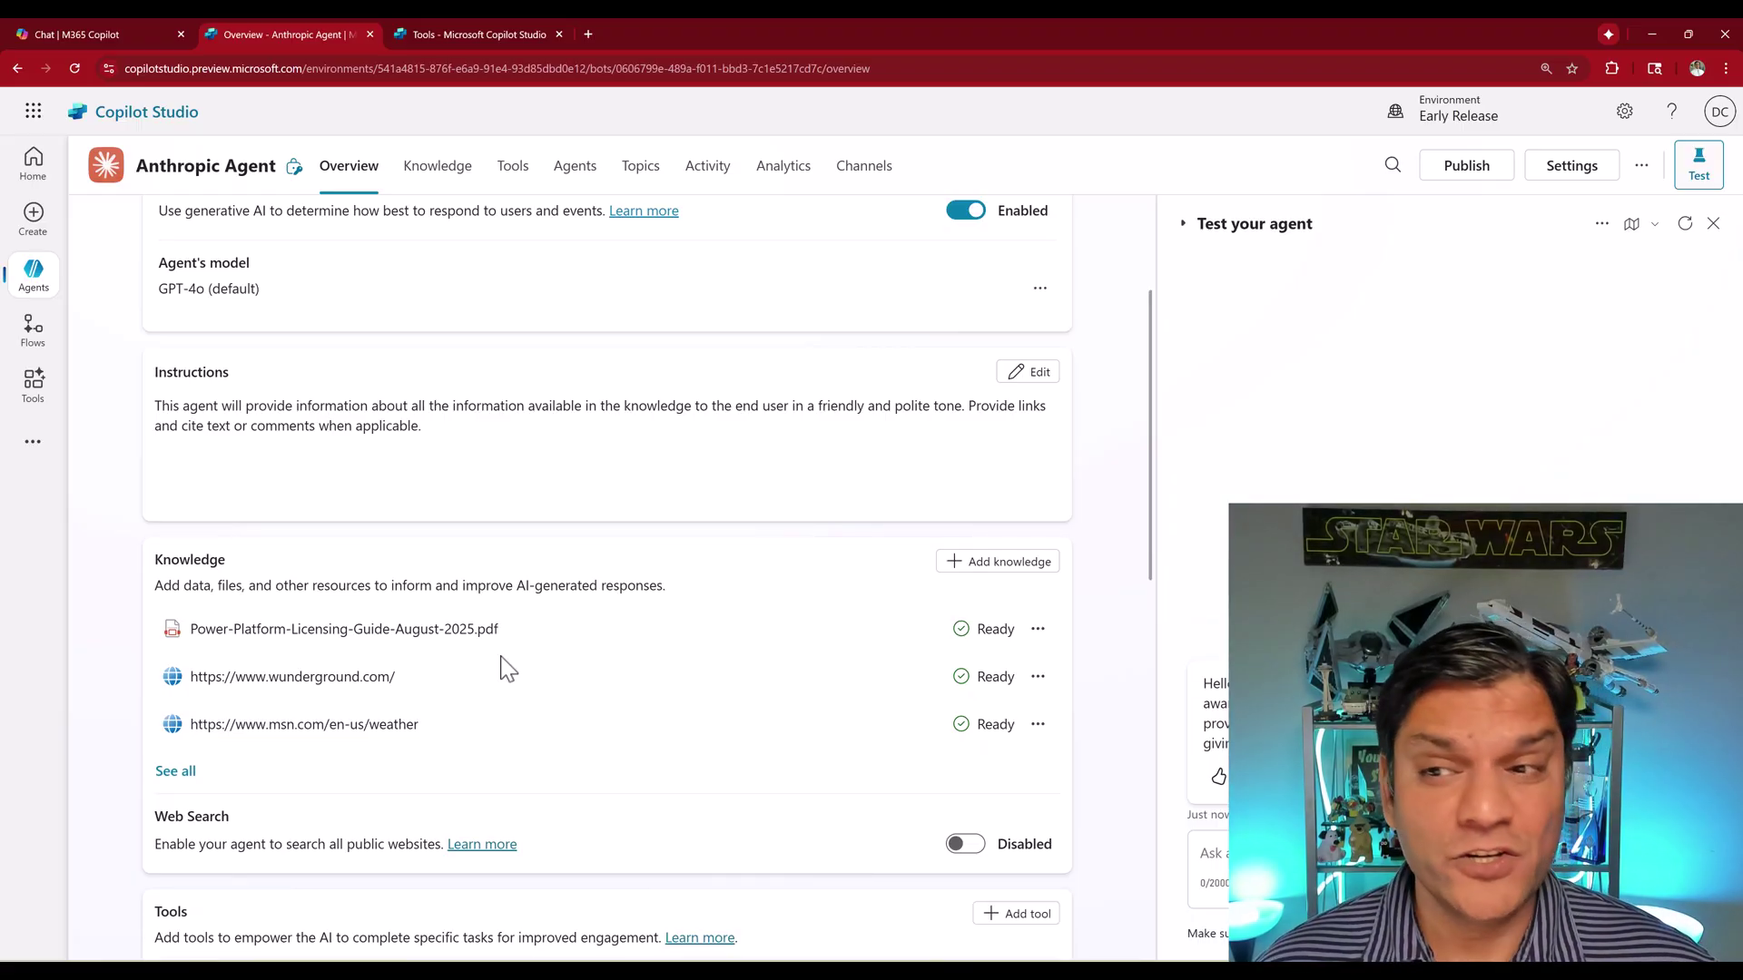
{"action": "scroll", "coordinate": [527, 653], "scroll_direction": "up", "scroll_amount": 1}
{"action": "left_click", "coordinate": [1555, 177]}
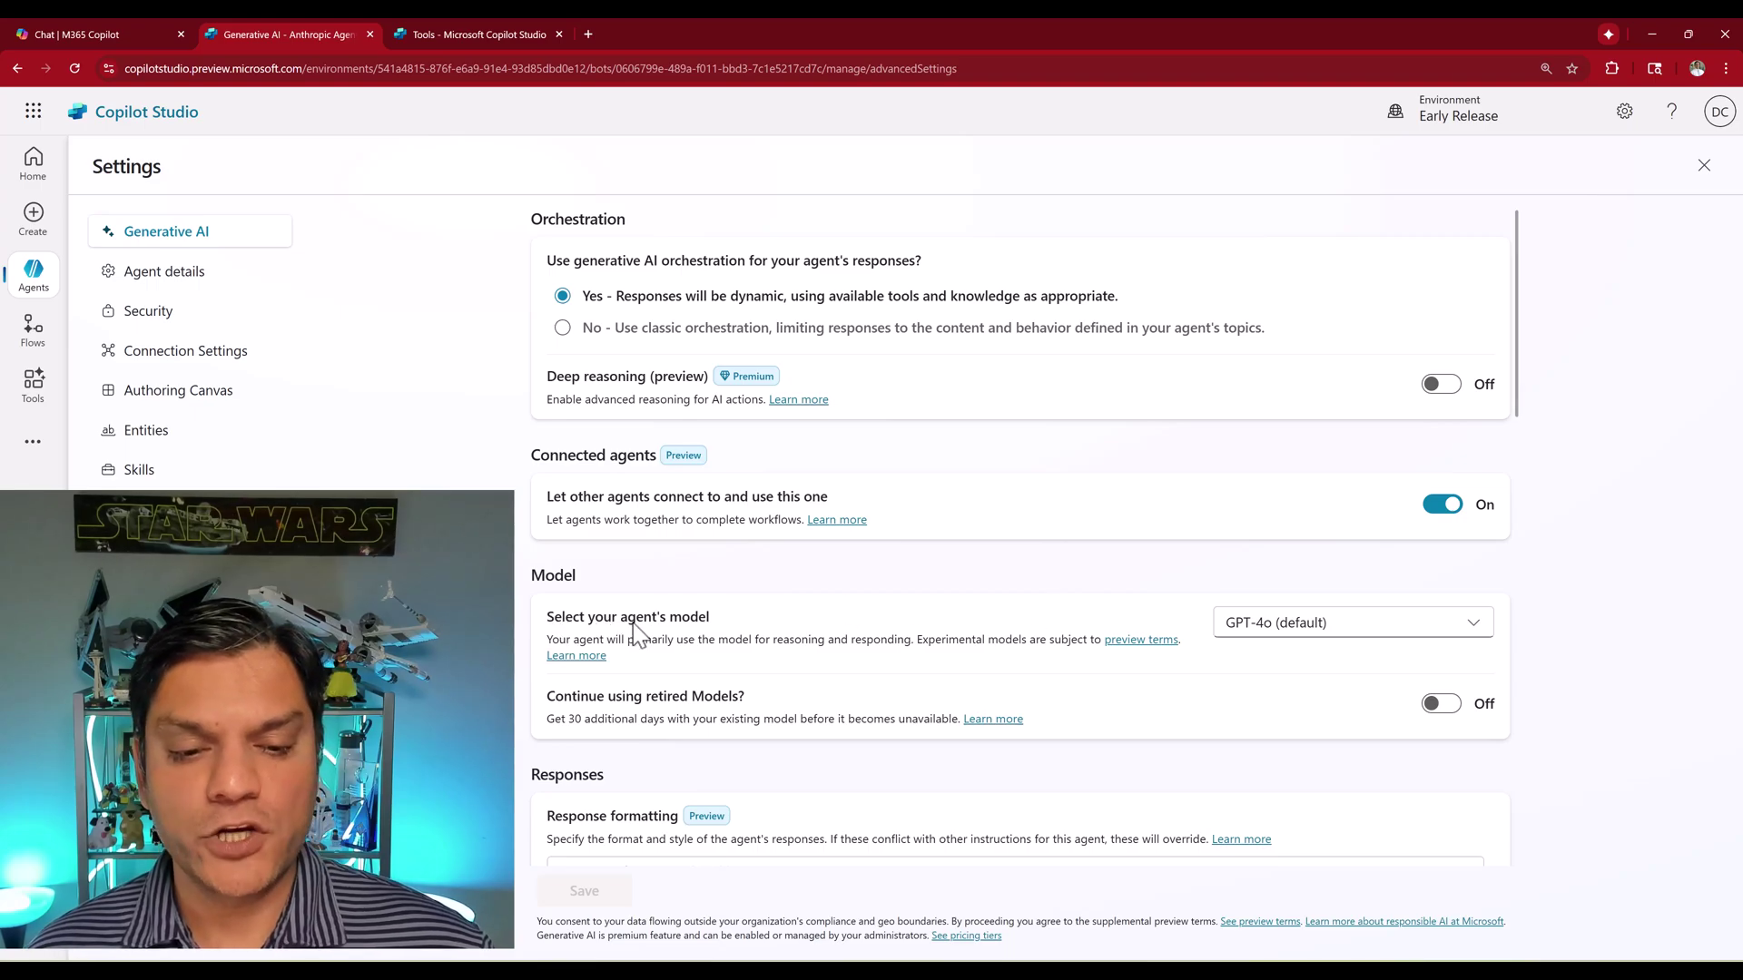
- Set the agent model to Claude Sonnet 4 (preview), save, and return to the Overview
{"action": "left_click", "coordinate": [1326, 626]}
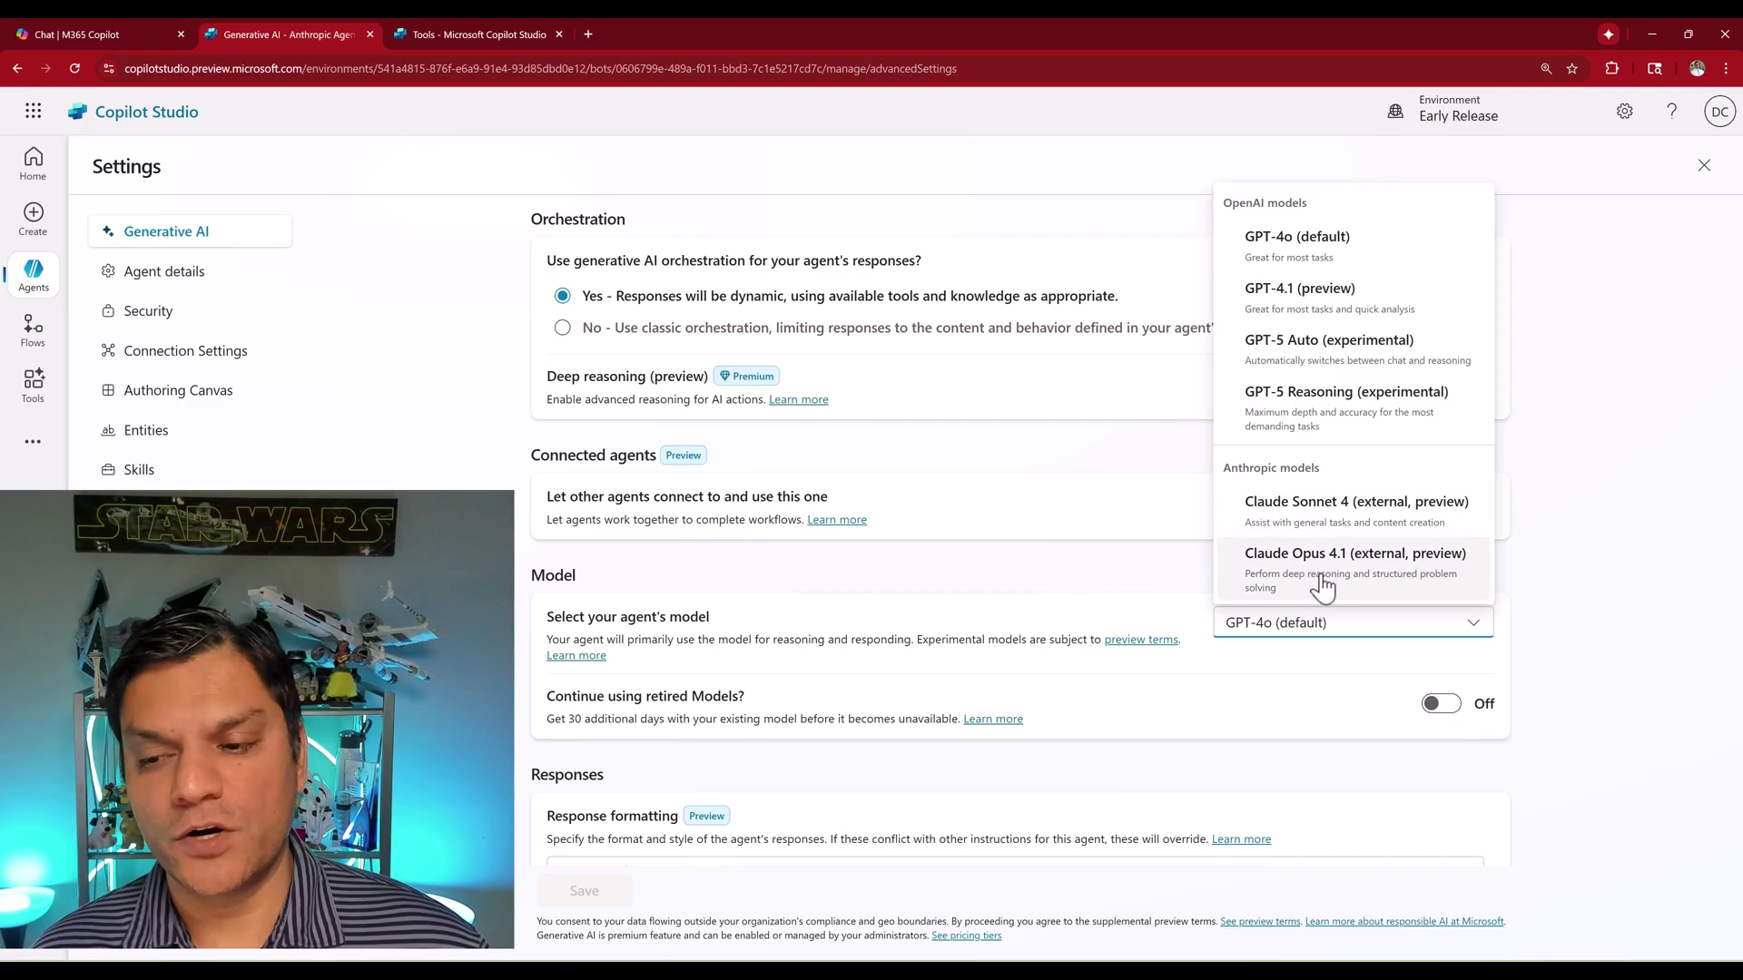
{"action": "left_click", "coordinate": [1301, 527]}
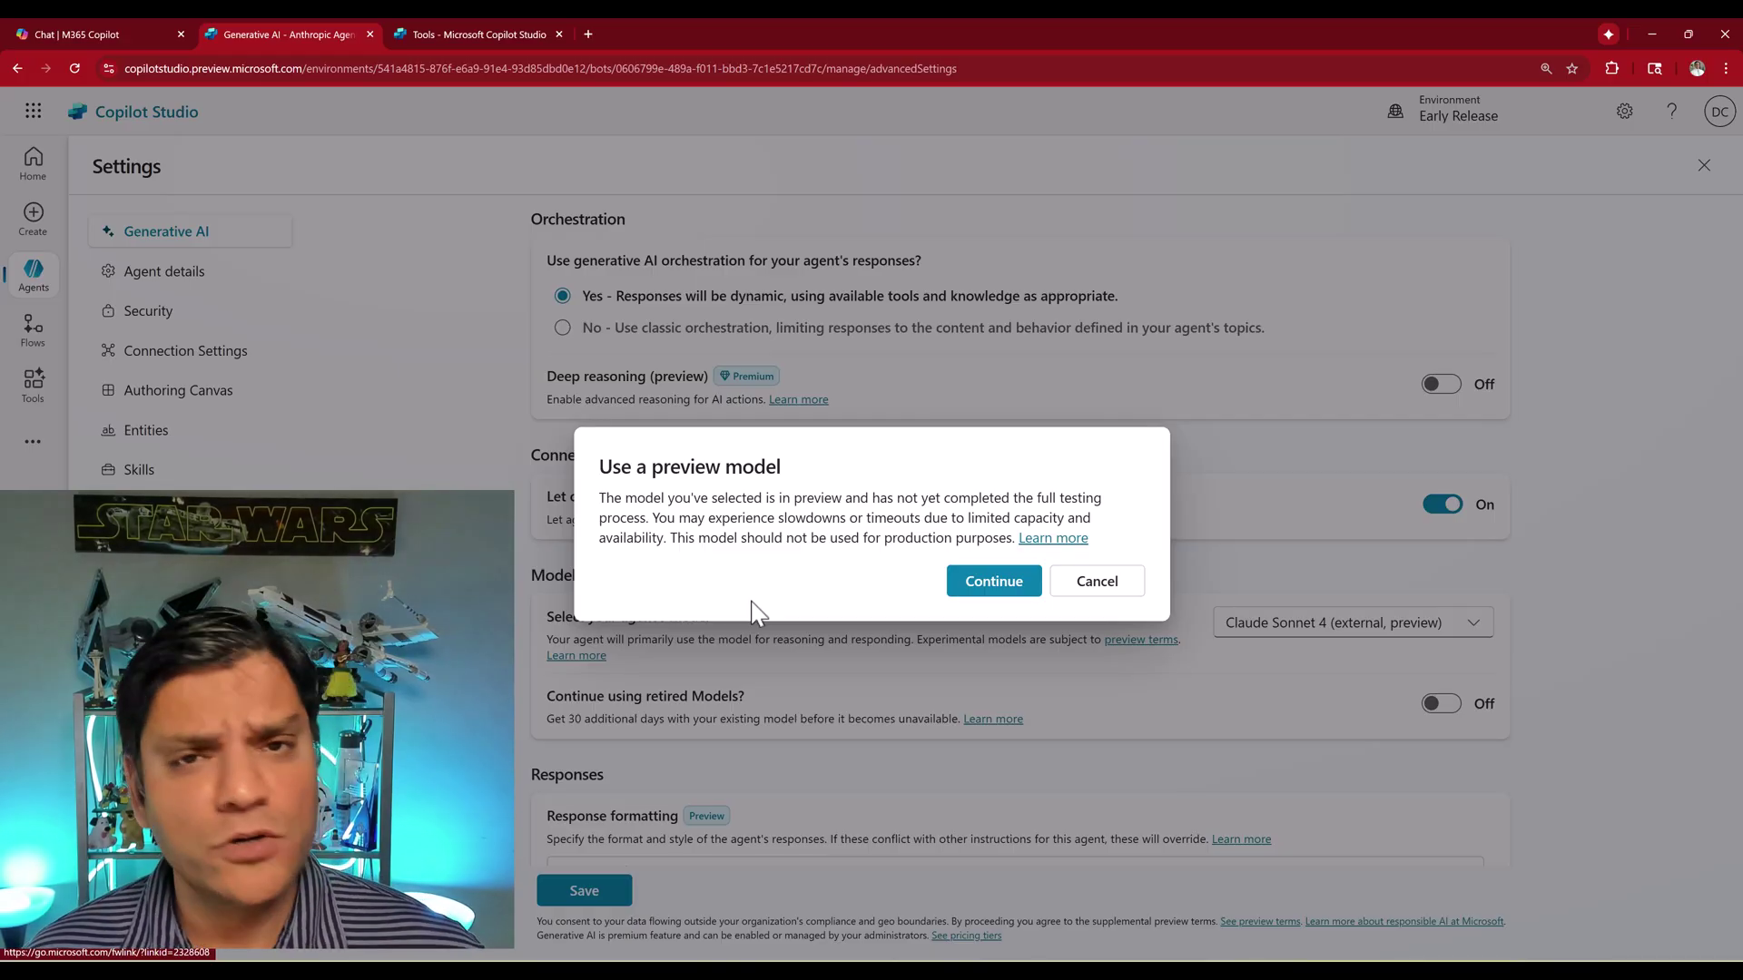
{"action": "left_click", "coordinate": [959, 583]}
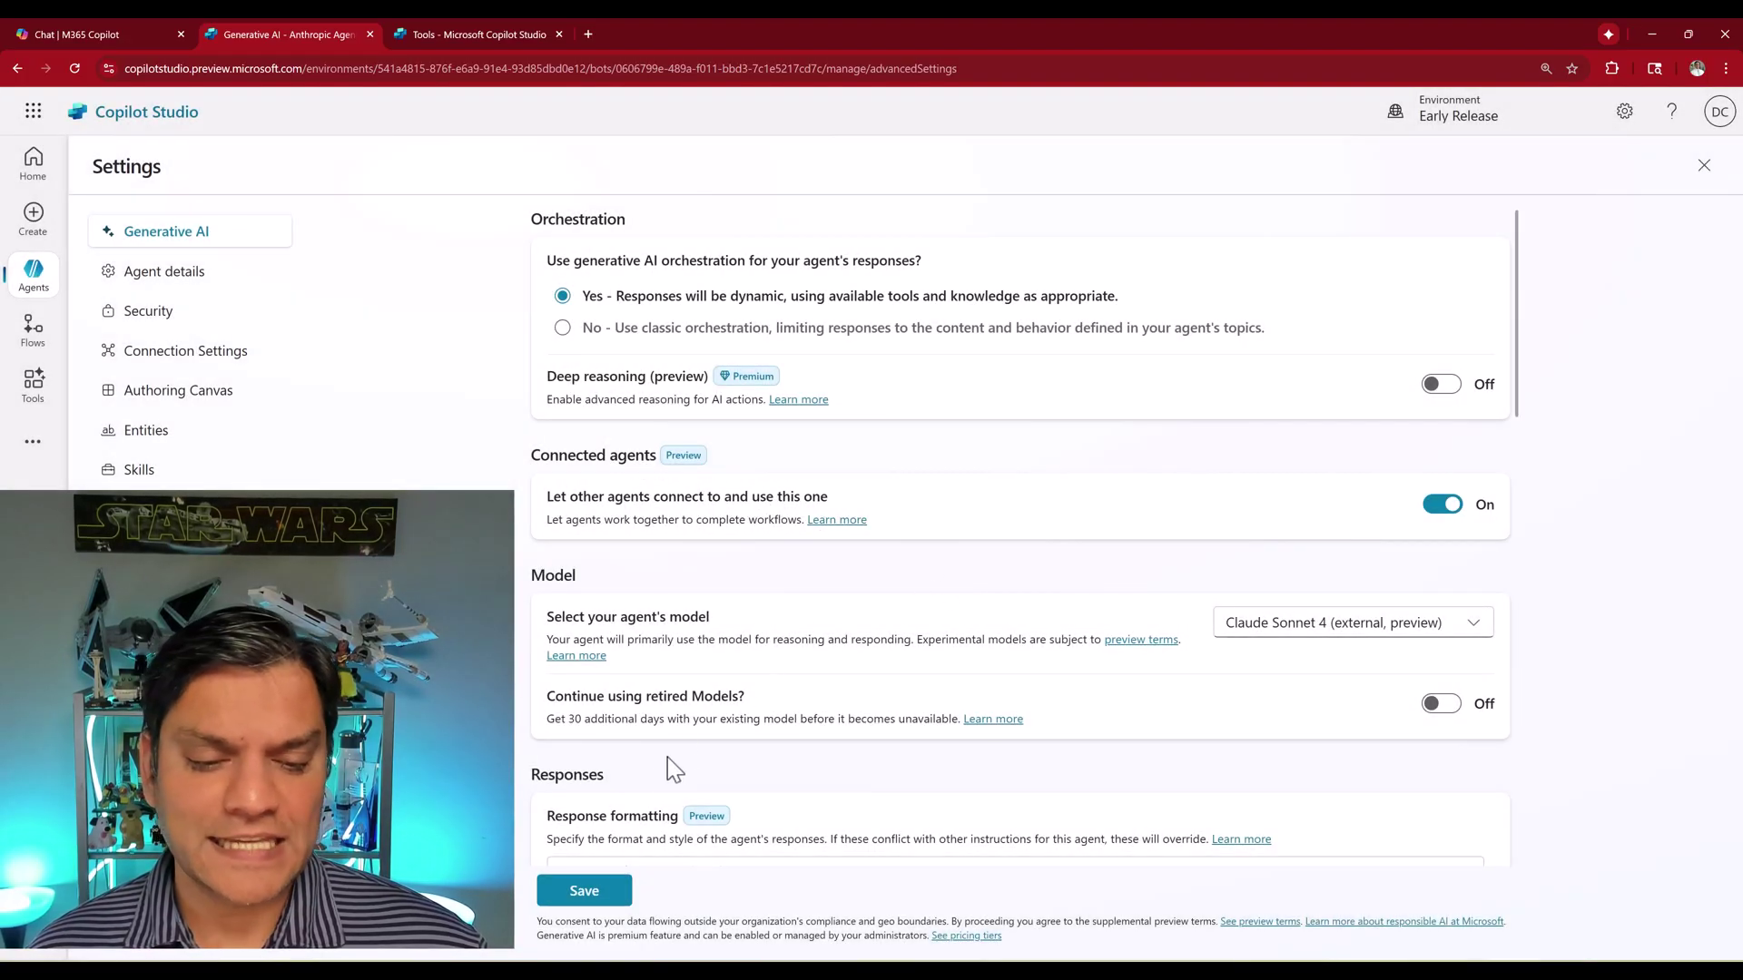
{"action": "left_click", "coordinate": [584, 893]}
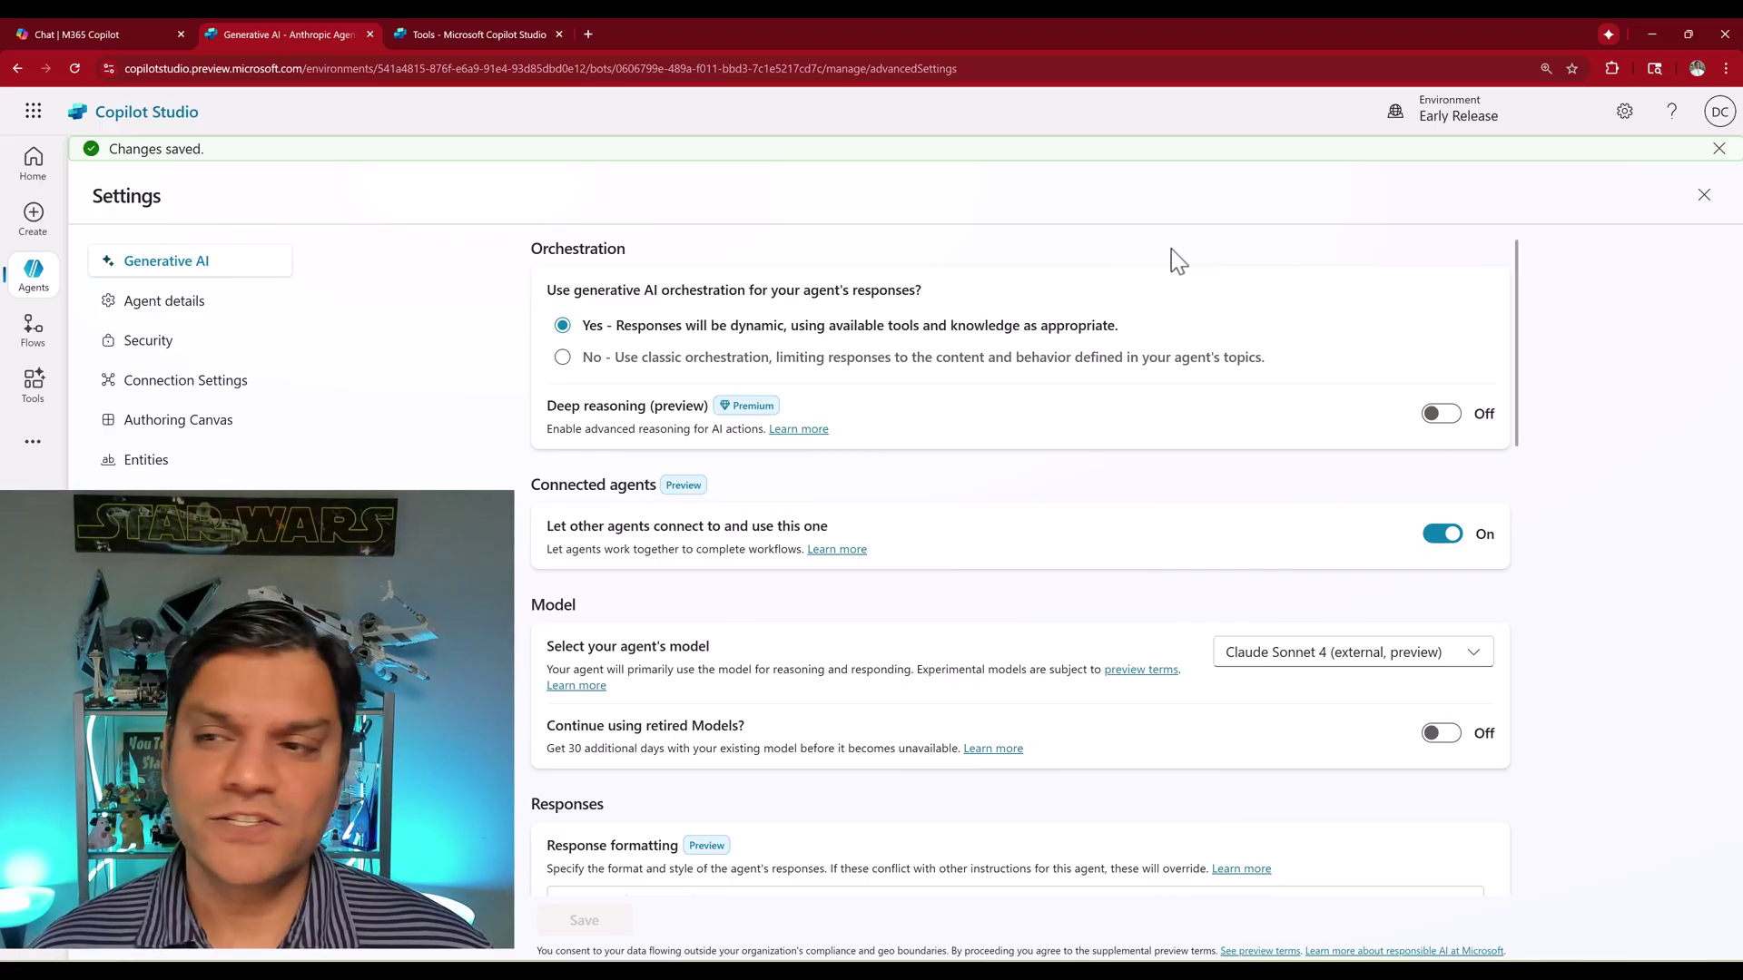
{"action": "left_click", "coordinate": [1719, 149]}
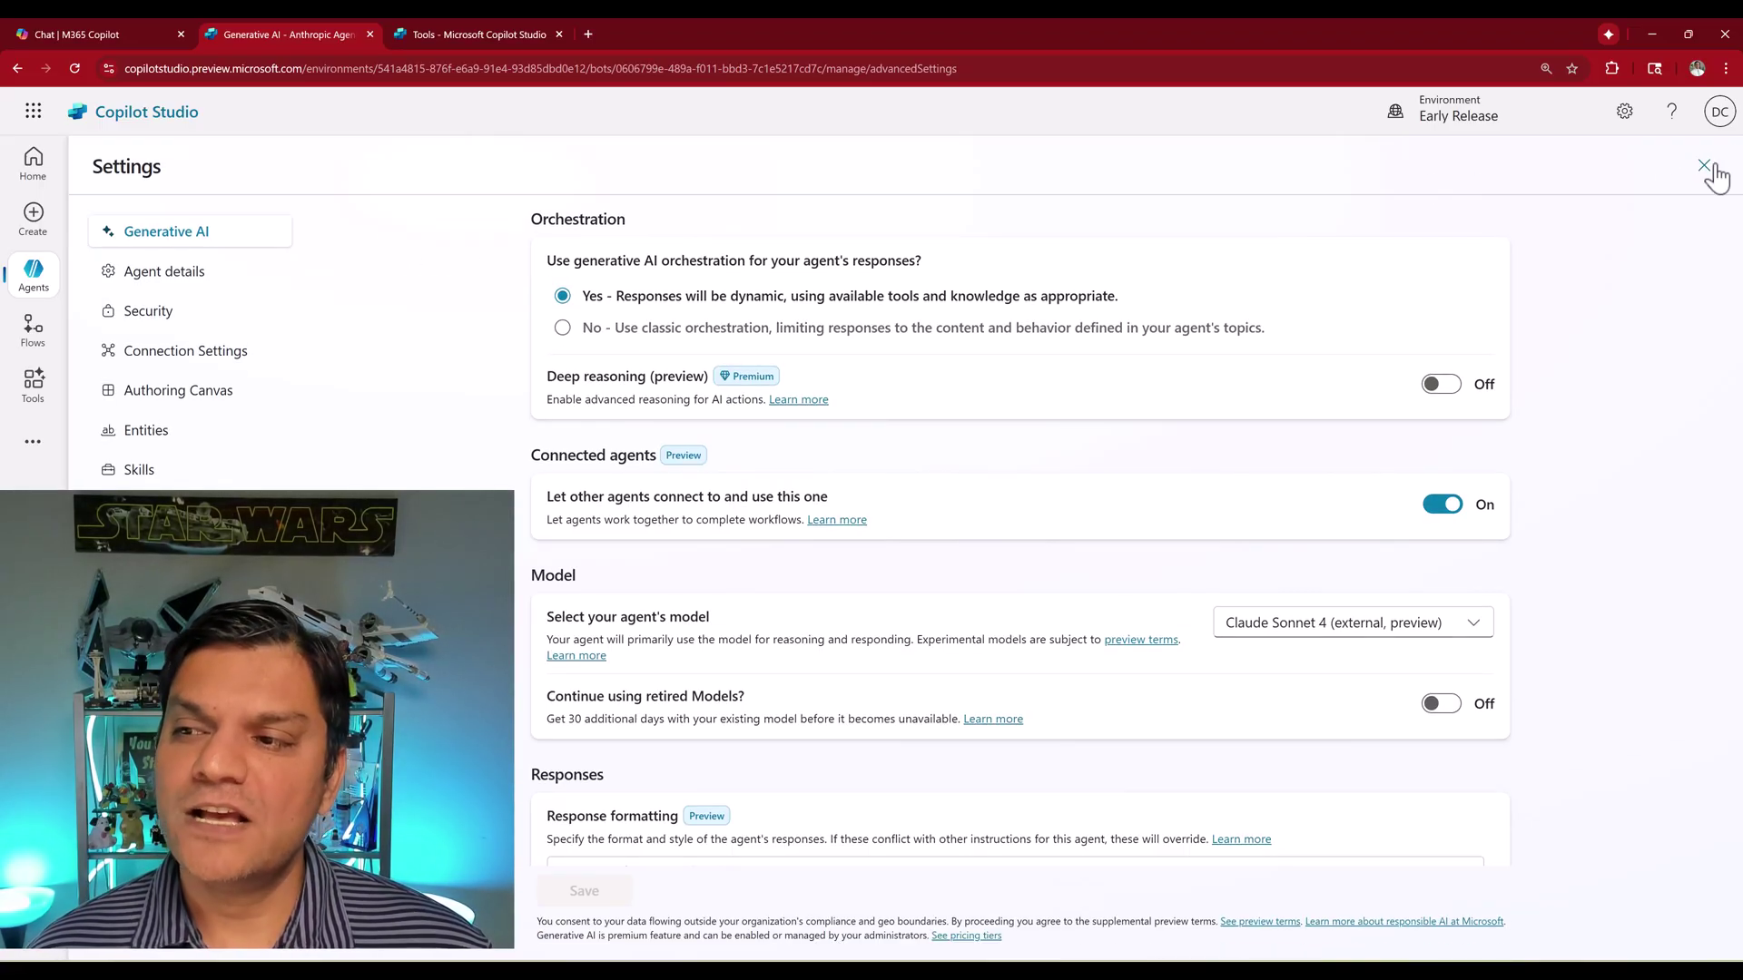
{"action": "left_click", "coordinate": [1705, 167]}
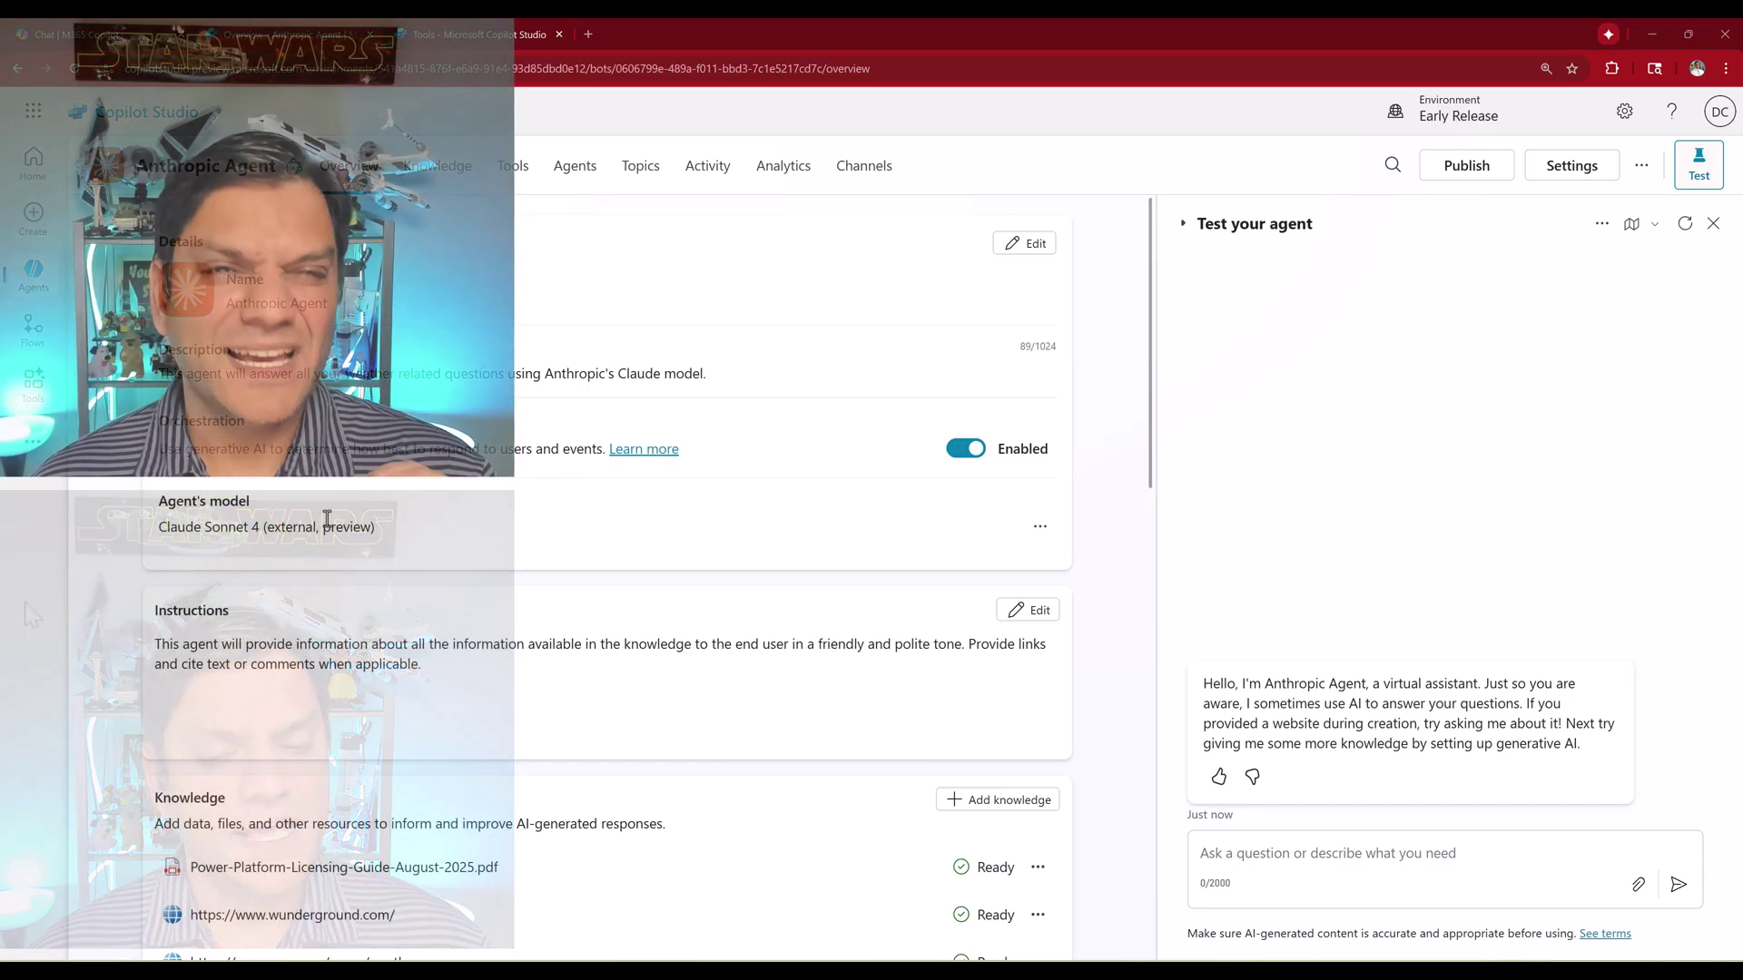
- Paste the Power Apps Per User cost and Seattle weather question into the test chat and send it
{"action": "scroll", "coordinate": [327, 519], "scroll_direction": "down", "scroll_amount": 4}
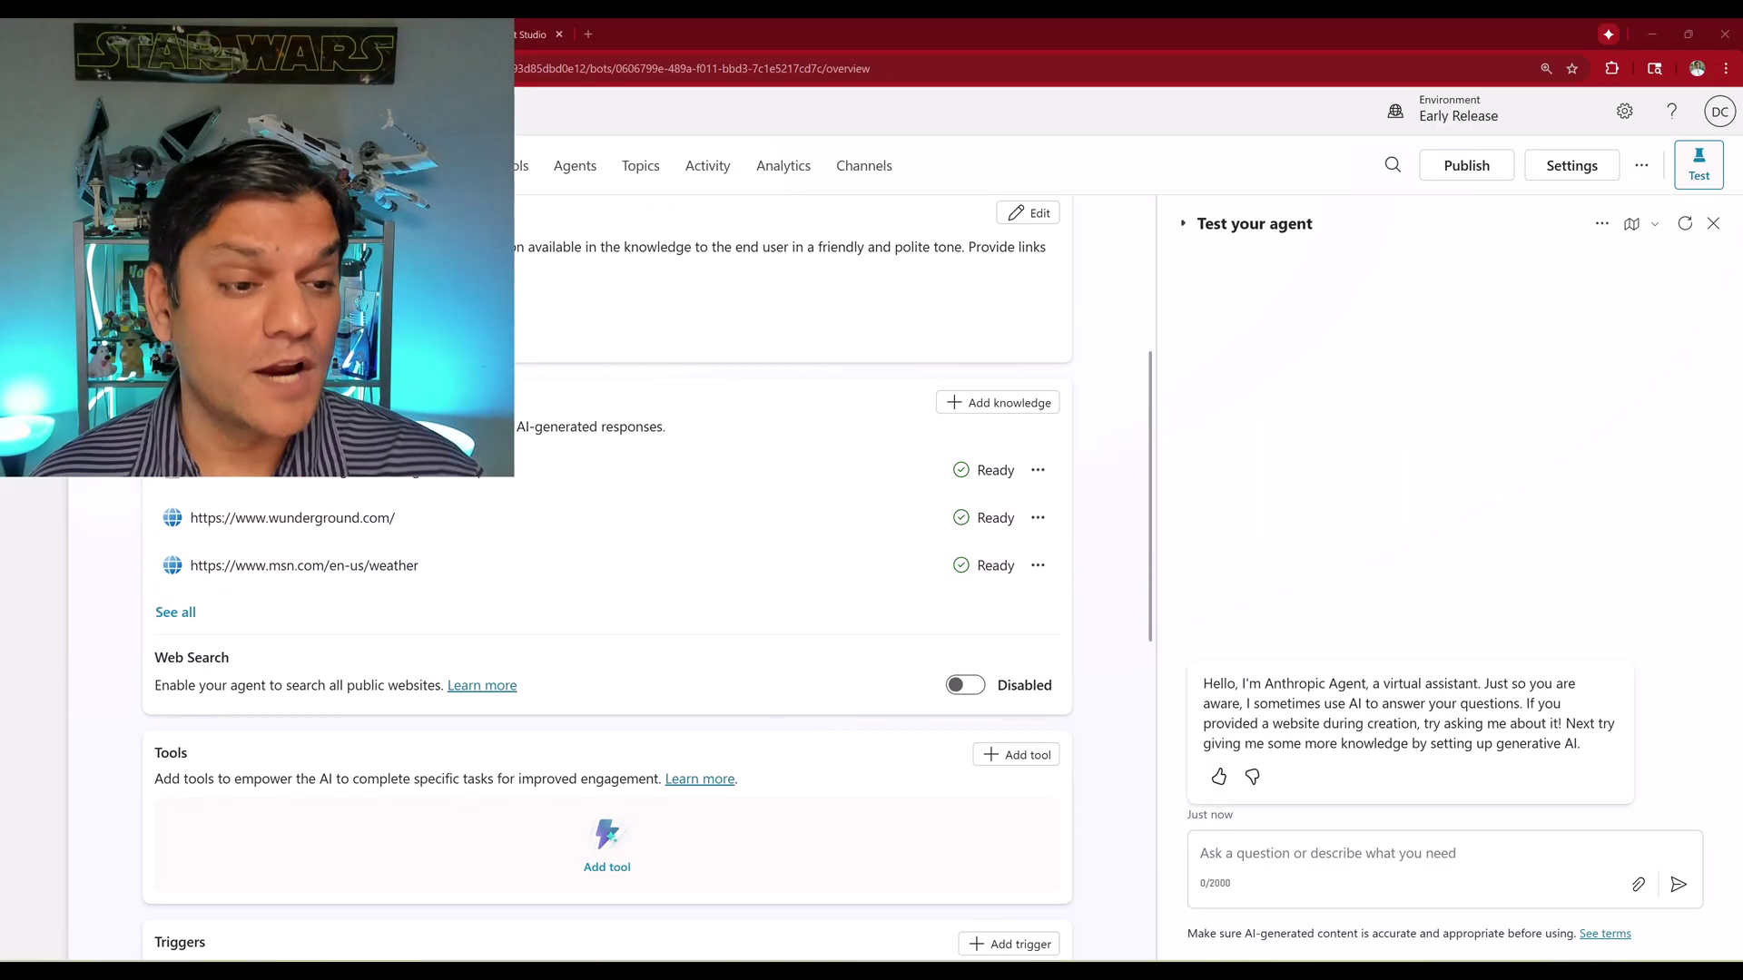
{"action": "left_click", "coordinate": [1311, 853]}
{"action": "type", "text": "What is the current cost for the Power Apps Per User license? And what is the weather for tomorrow in Seattle, Washington?"}
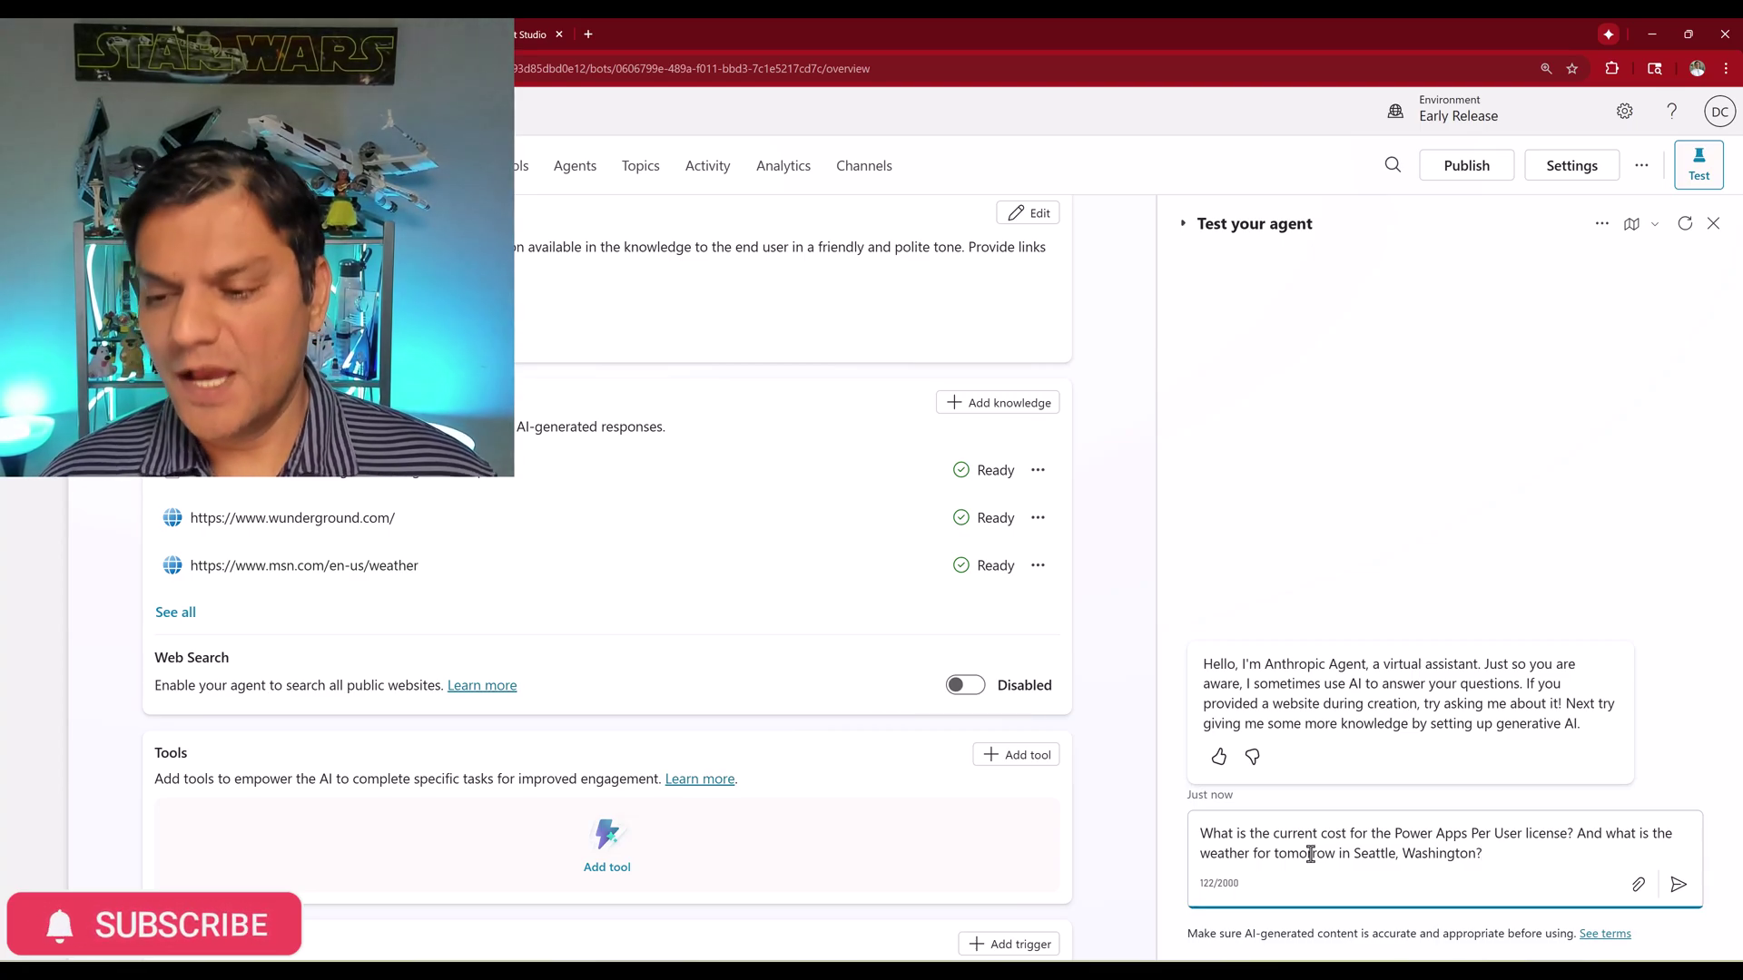
{"action": "key", "text": "Return"}
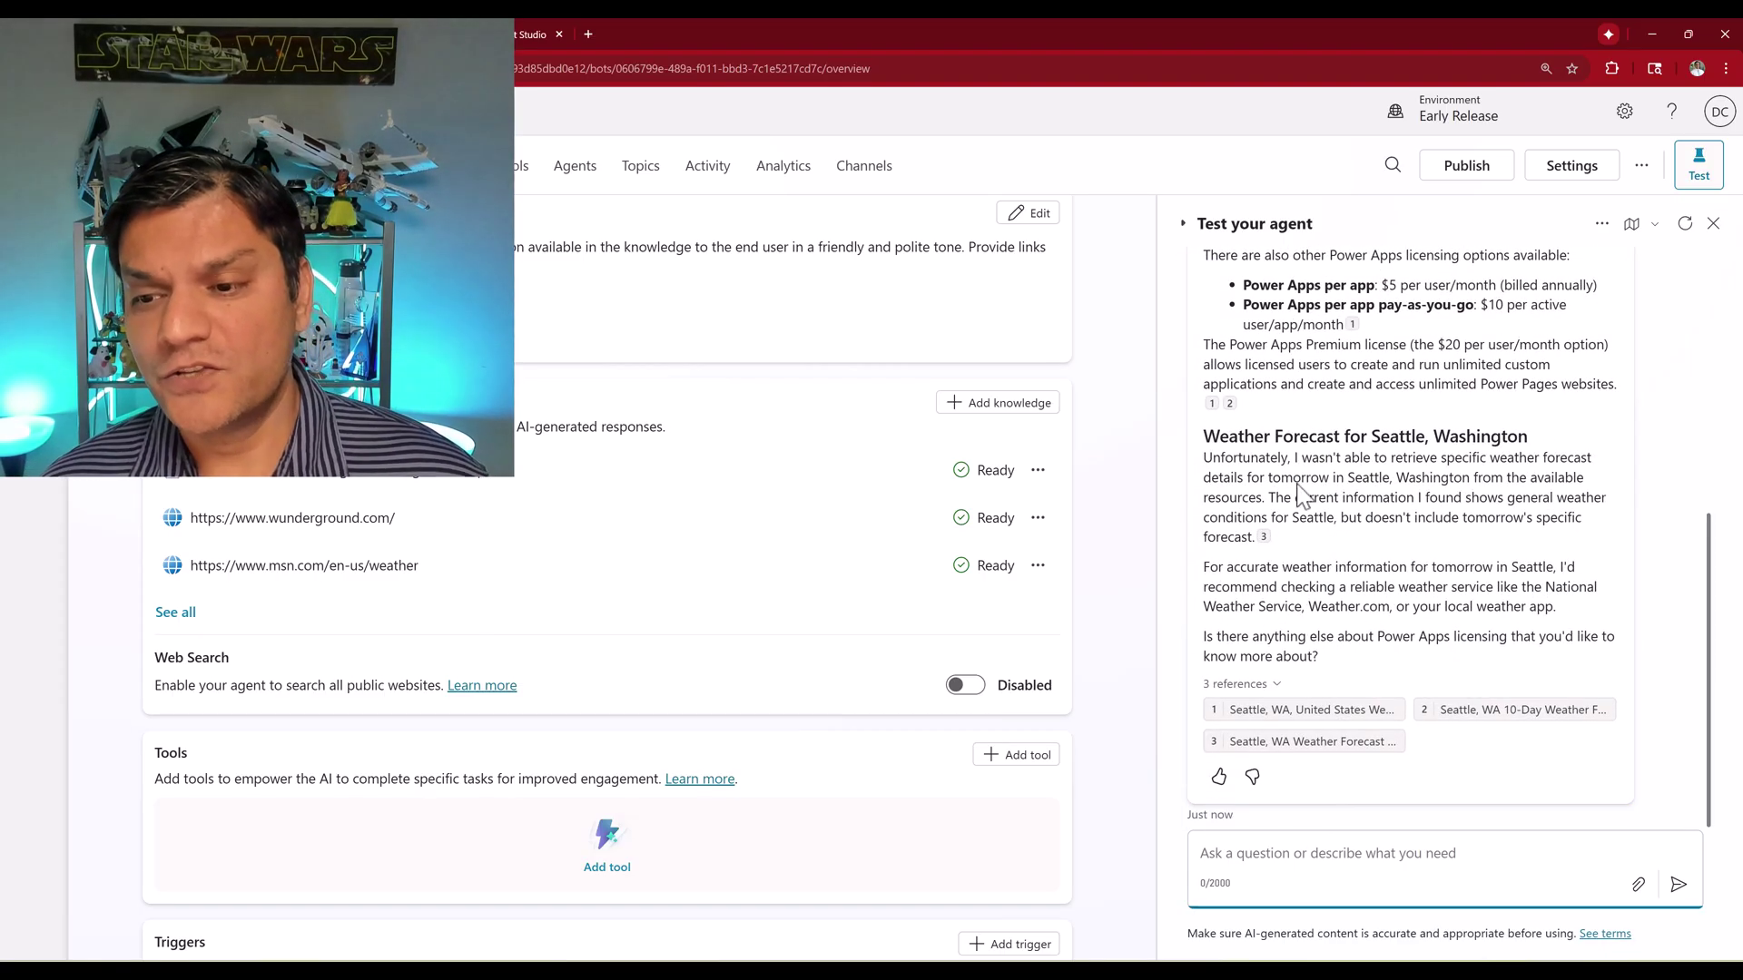
{"action": "scroll", "coordinate": [1296, 497], "scroll_direction": "up", "scroll_amount": 4}
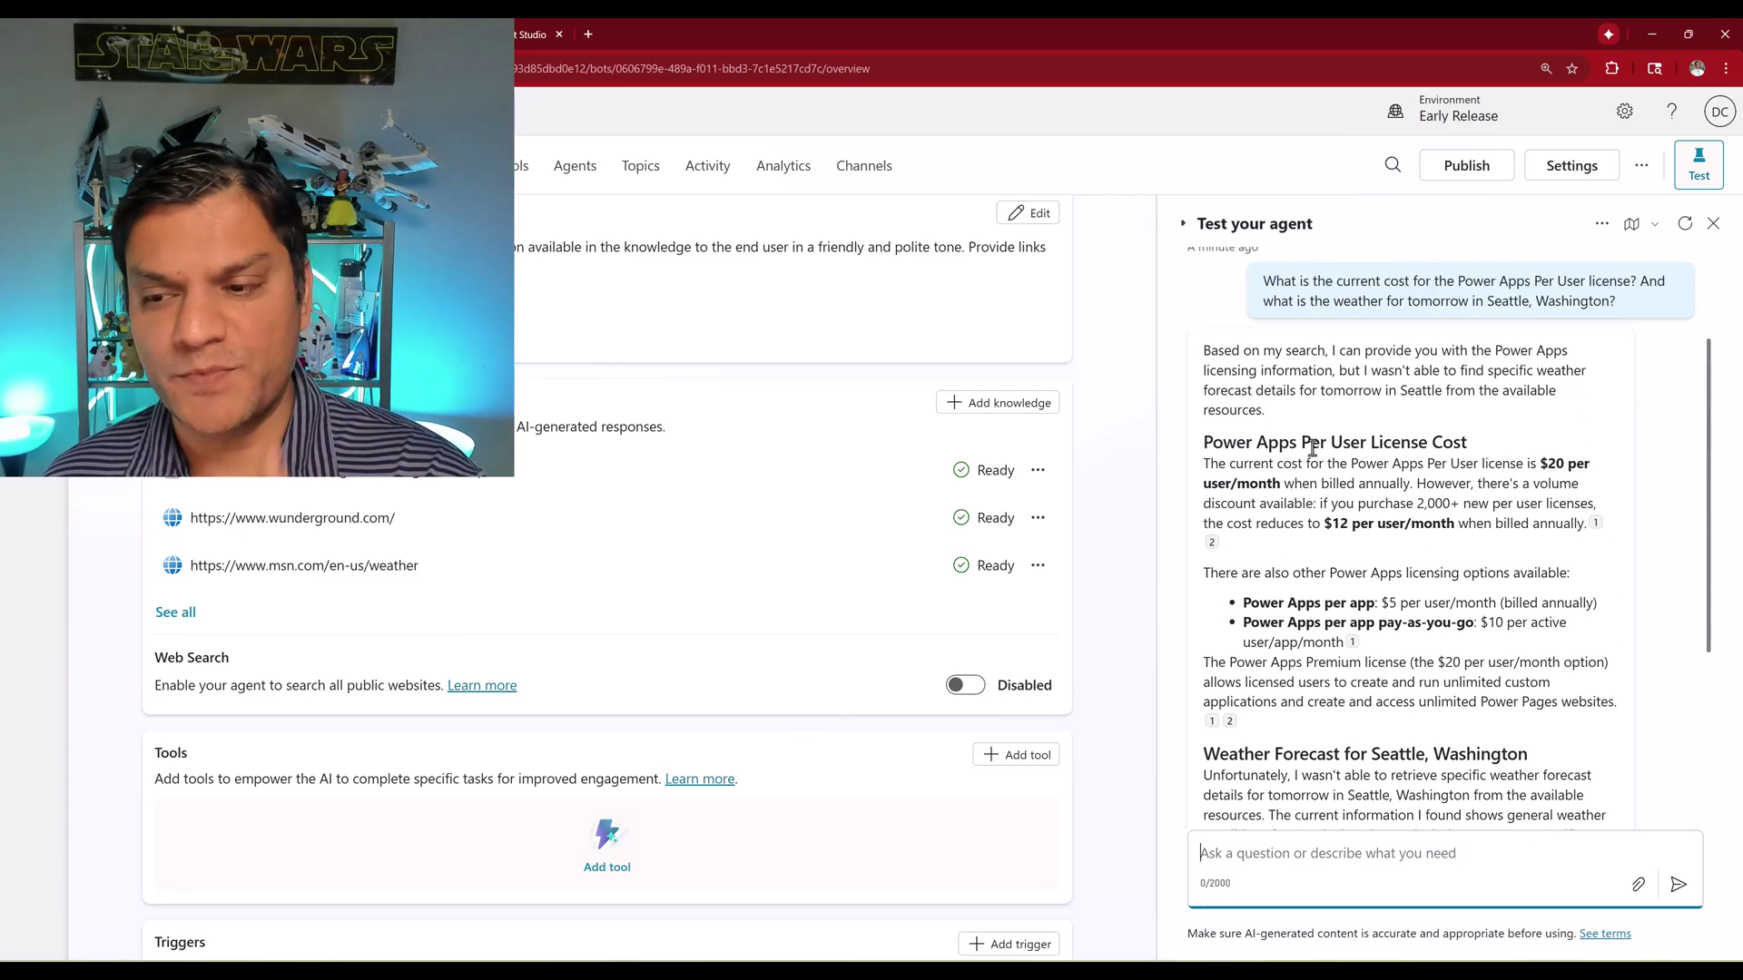
- Scroll through the agent's Power Apps licensing reply, then go to the Tools list
{"action": "scroll", "coordinate": [1366, 641], "scroll_direction": "down", "scroll_amount": 4}
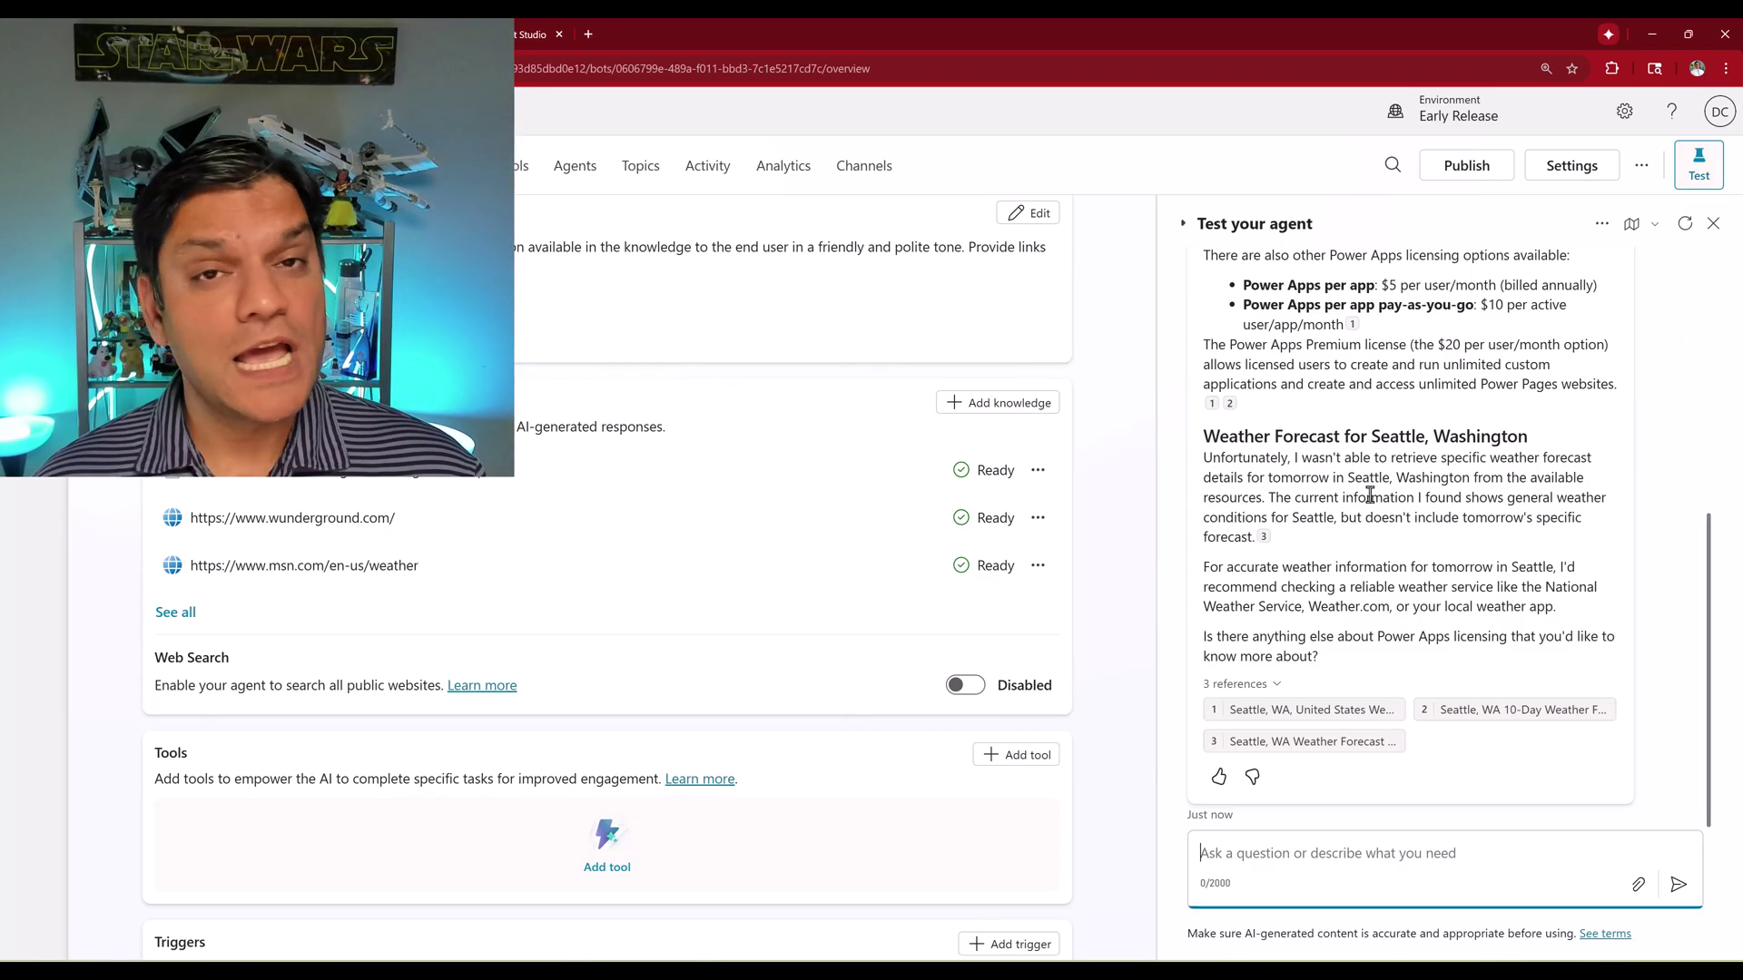
{"action": "scroll", "coordinate": [1370, 495], "scroll_direction": "up", "scroll_amount": 2}
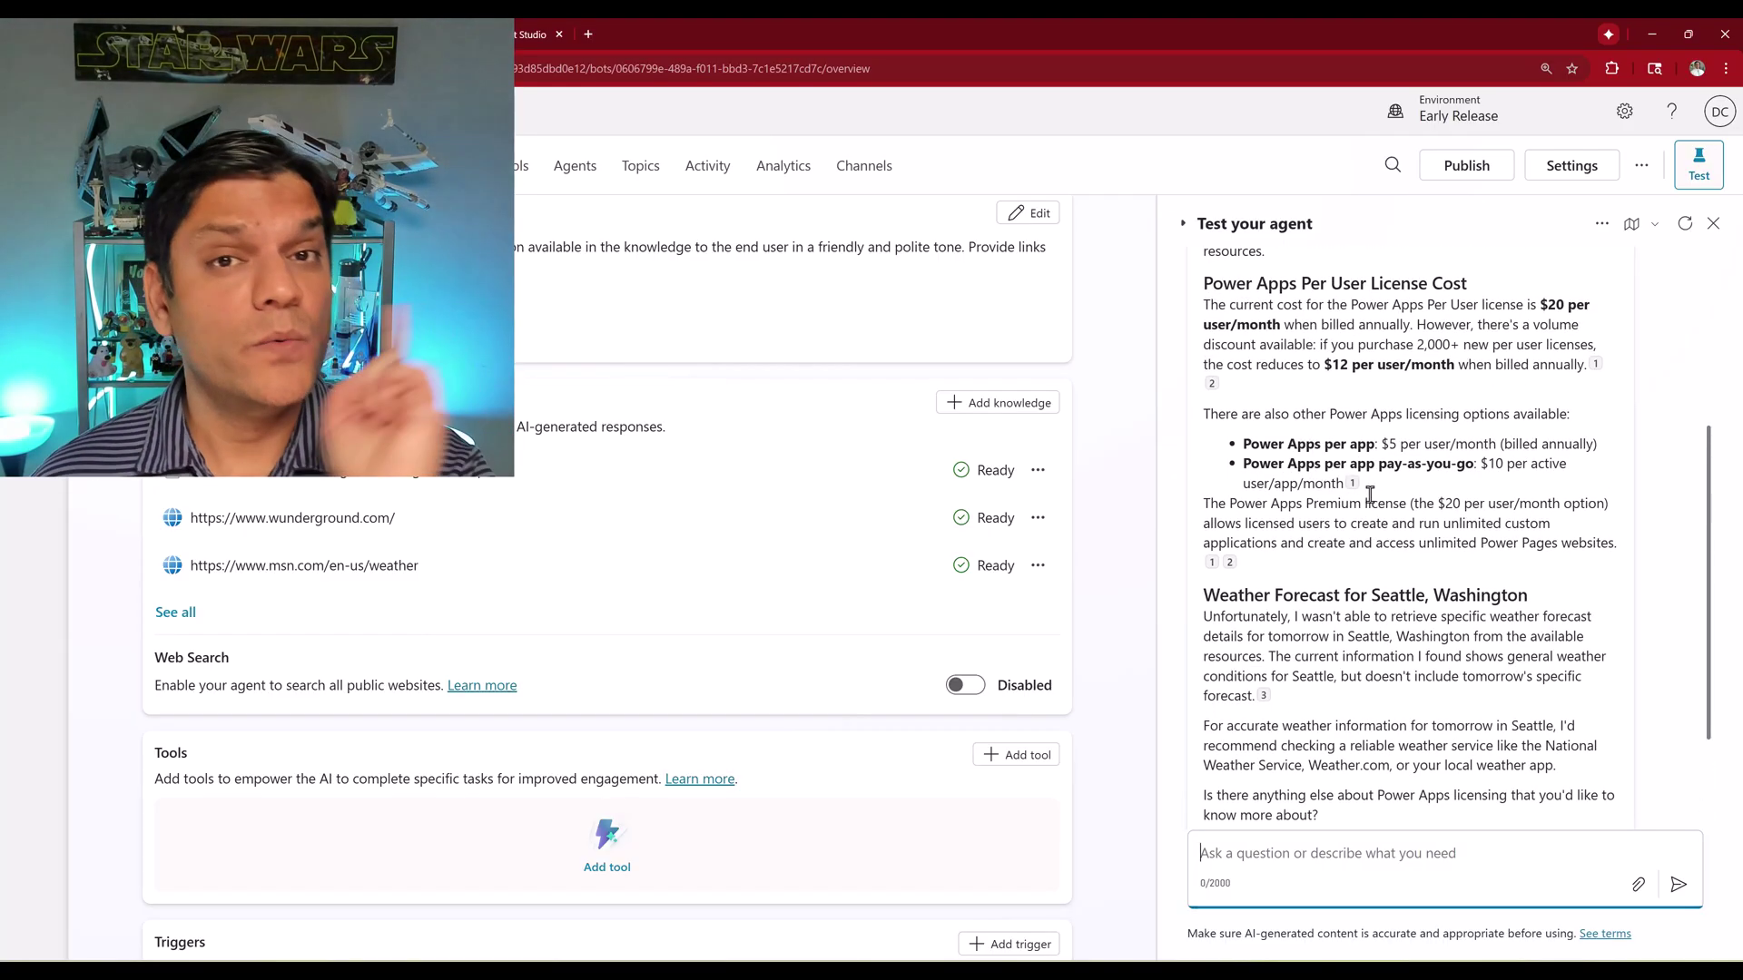
{"action": "scroll", "coordinate": [1370, 494], "scroll_direction": "down", "scroll_amount": 1}
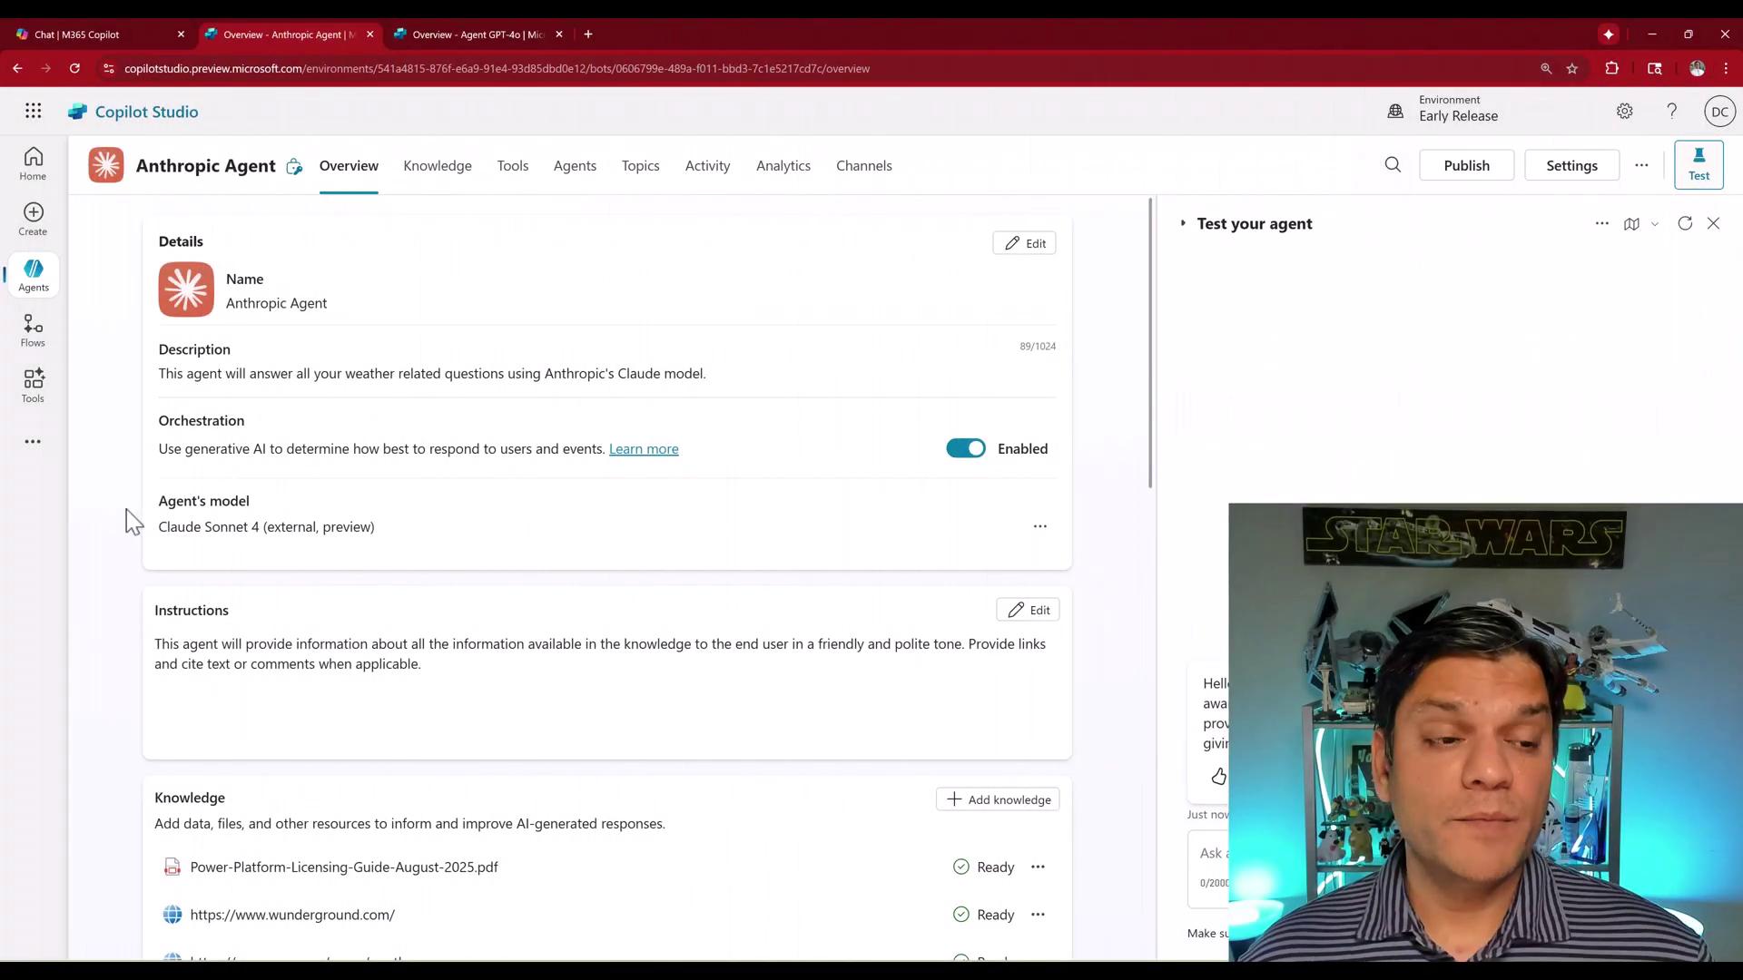
{"action": "left_click", "coordinate": [33, 383]}
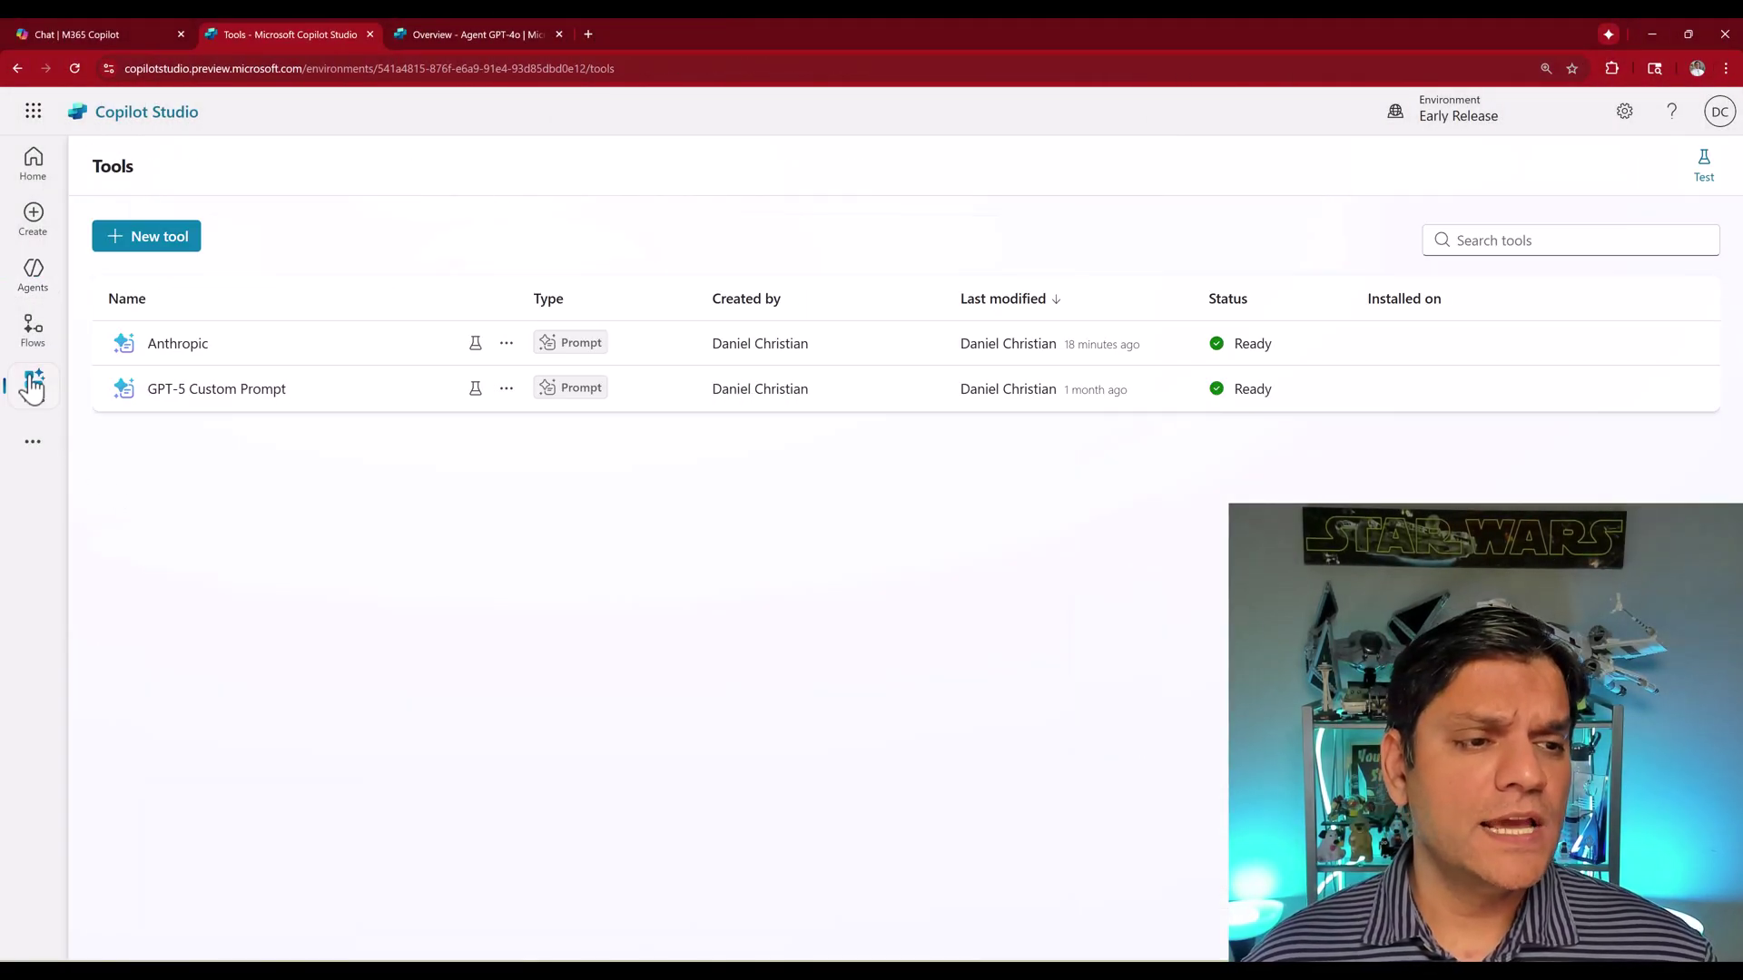
- Edit the Anthropic prompt tool and review its CV-summary instructions and GPT-4.1 mini model
{"action": "left_click", "coordinate": [160, 350]}
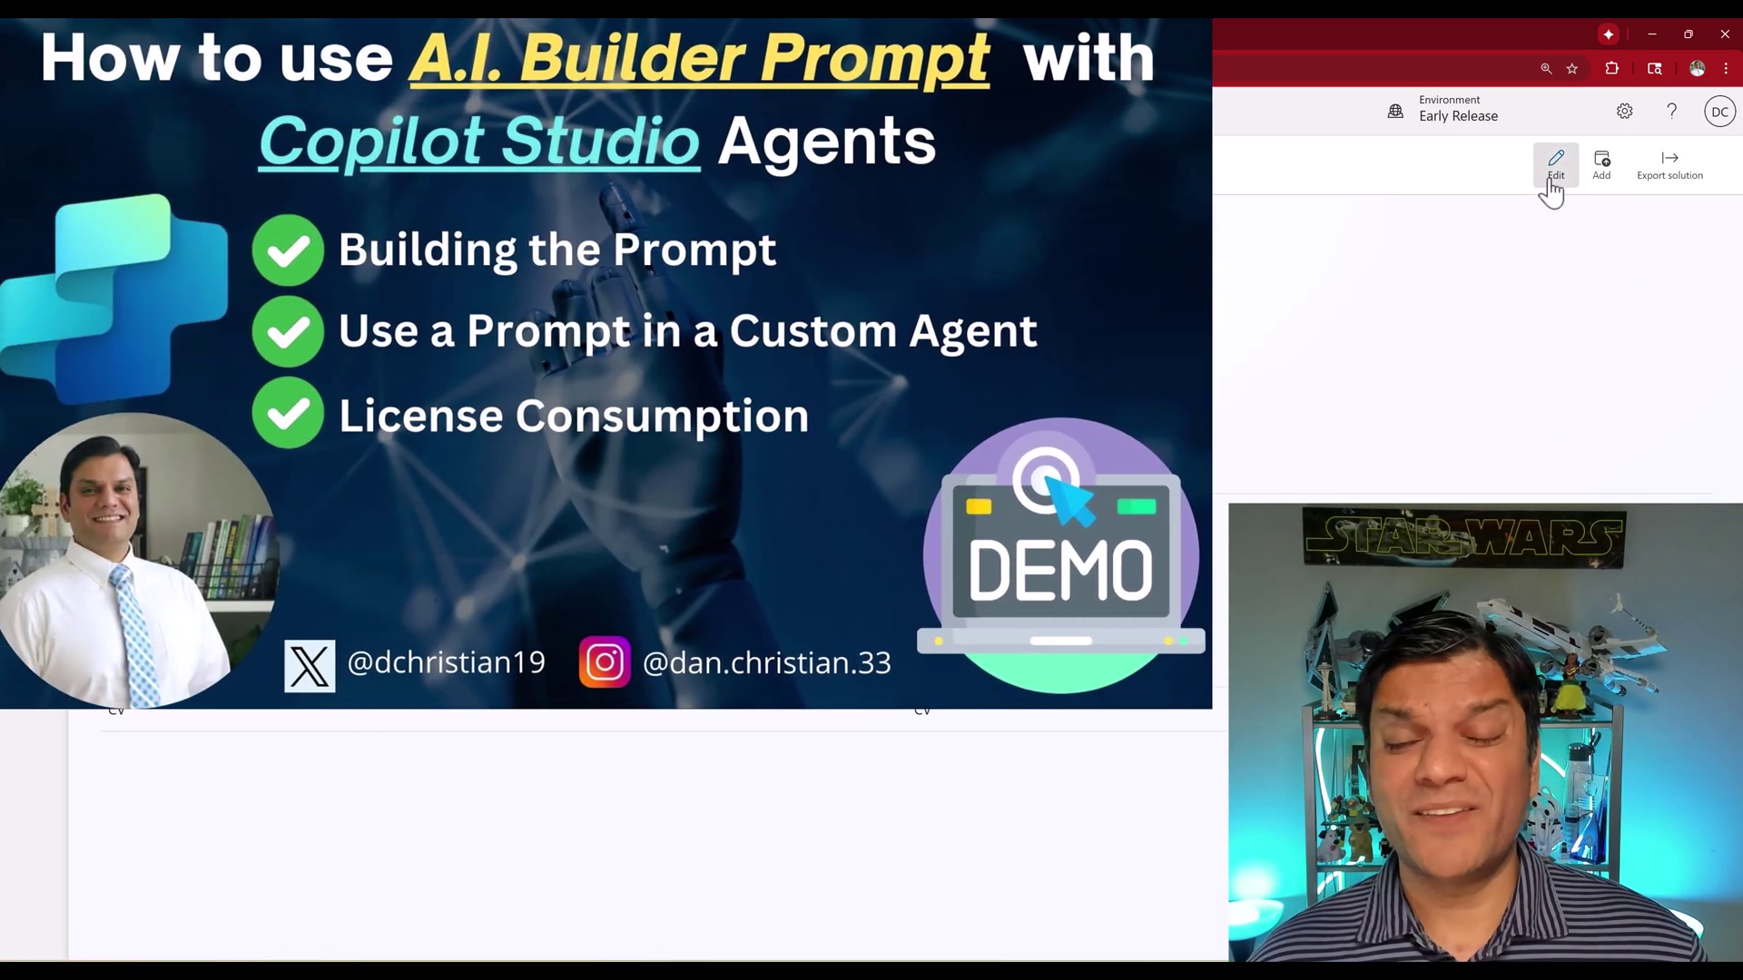
{"action": "left_click", "coordinate": [1554, 166]}
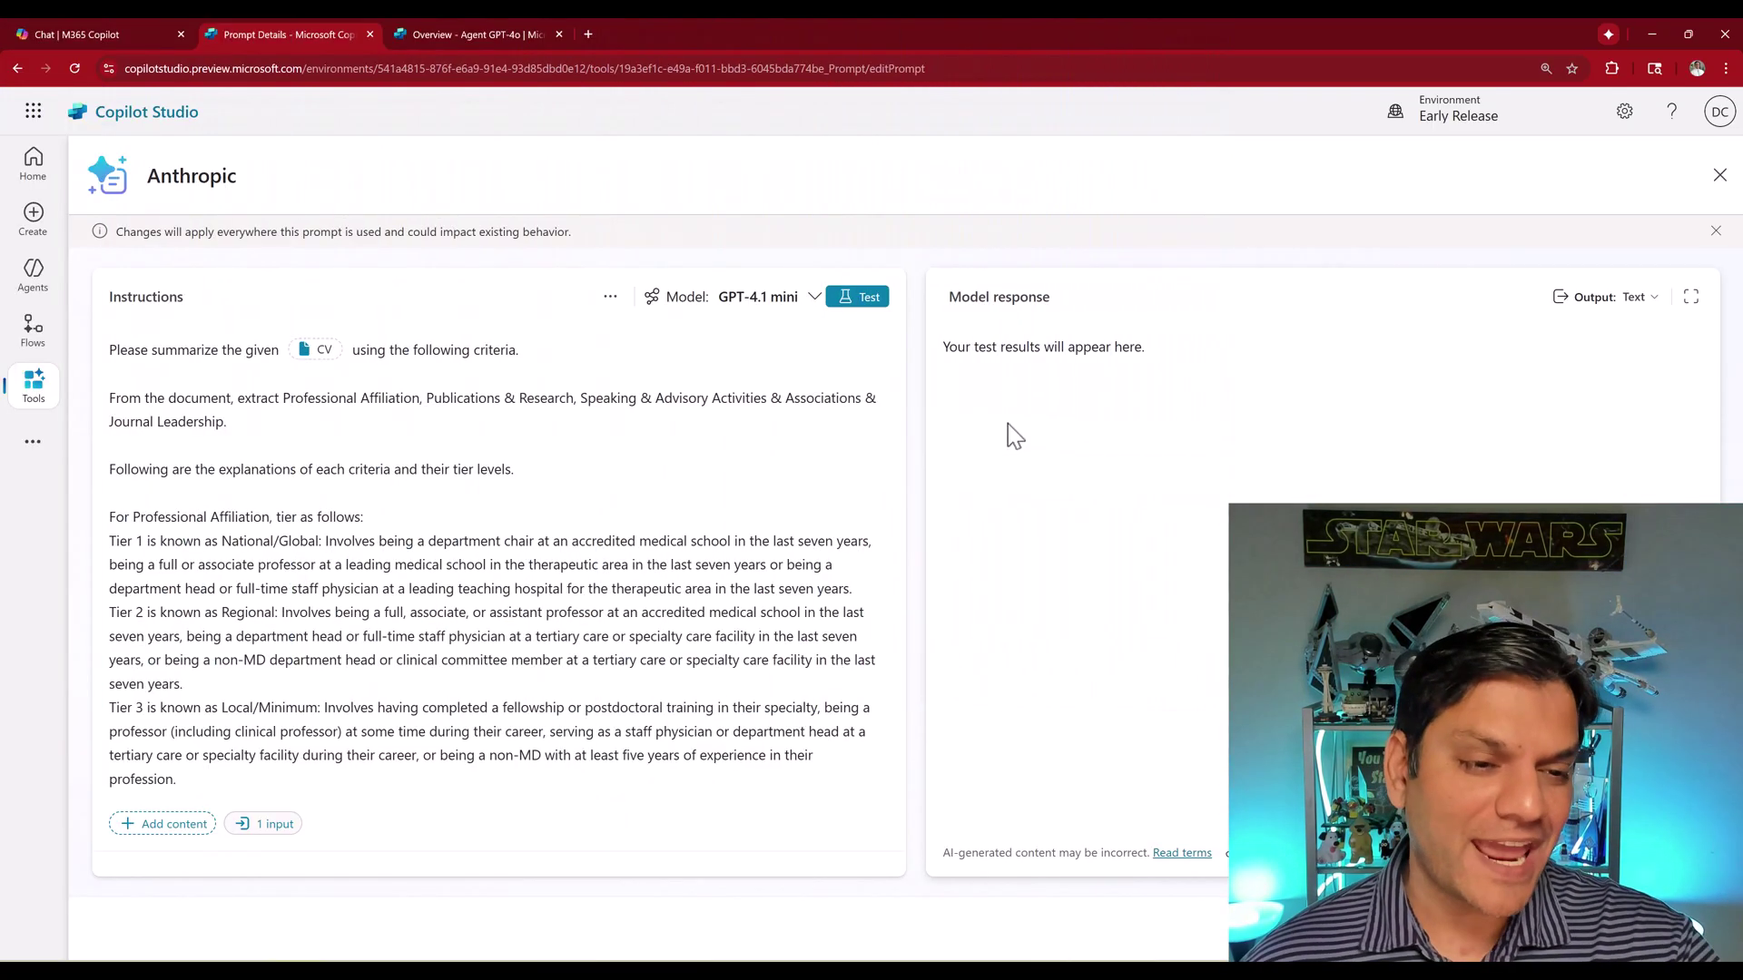
{"action": "scroll", "coordinate": [450, 431], "scroll_direction": "down", "scroll_amount": 4}
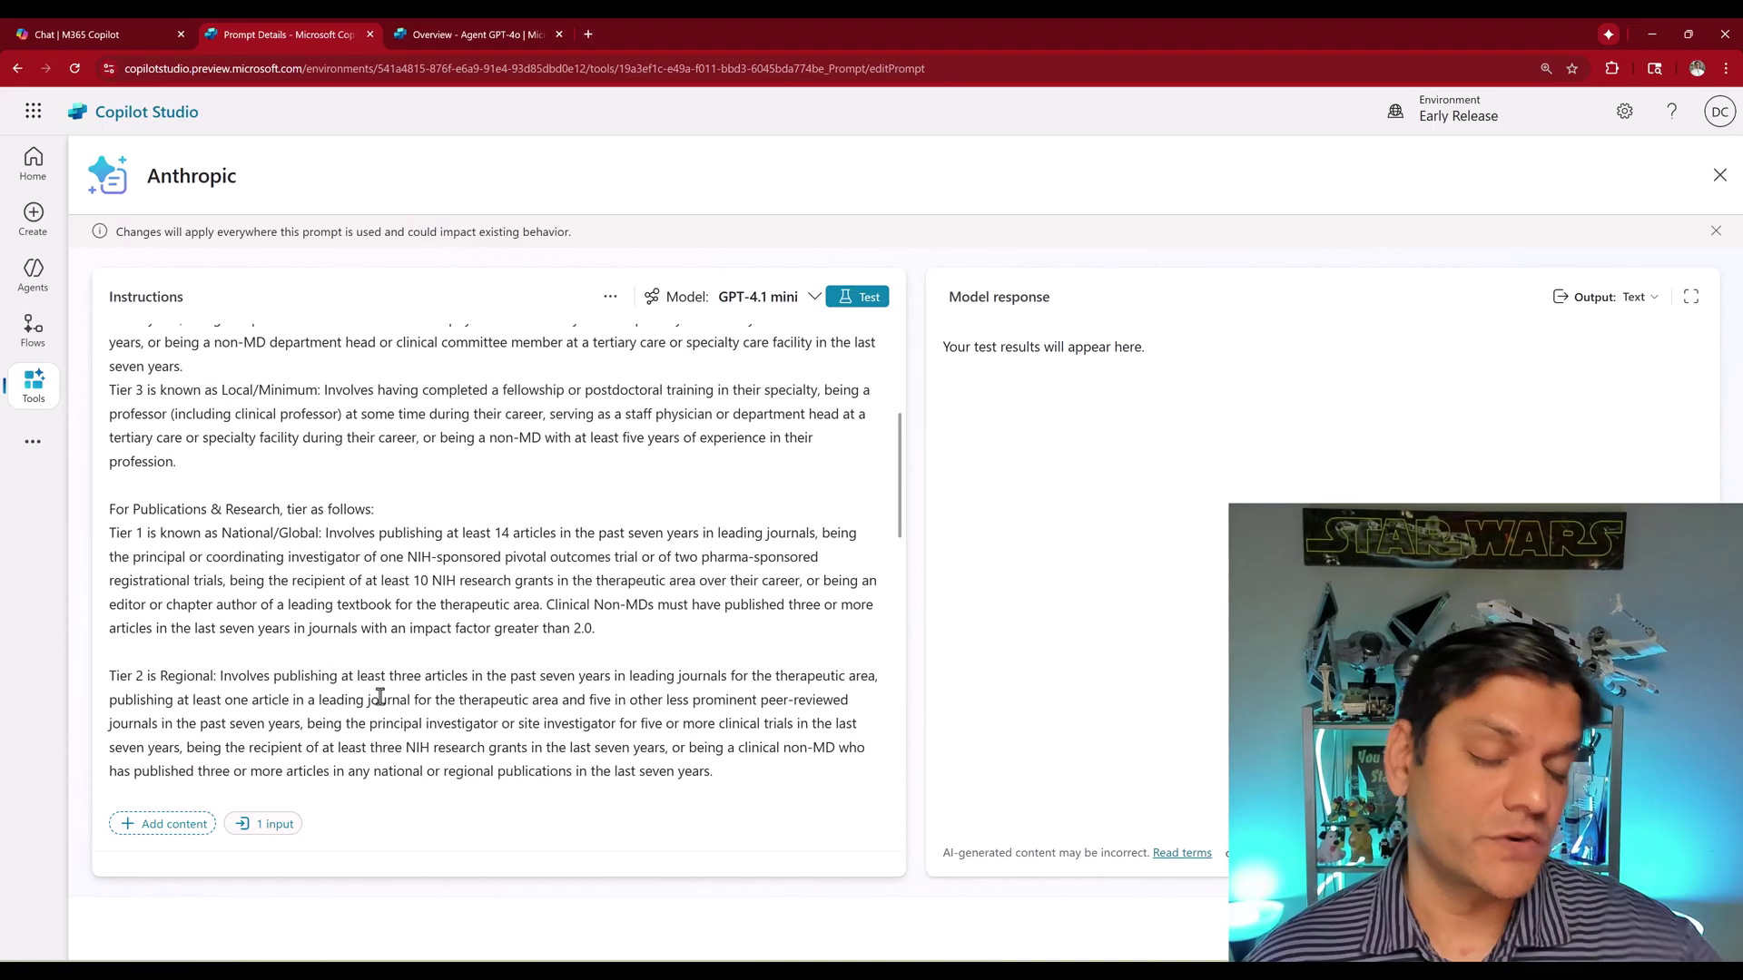
{"action": "scroll", "coordinate": [380, 696], "scroll_direction": "up", "scroll_amount": 1}
{"action": "scroll", "coordinate": [380, 696], "scroll_direction": "up", "scroll_amount": 2}
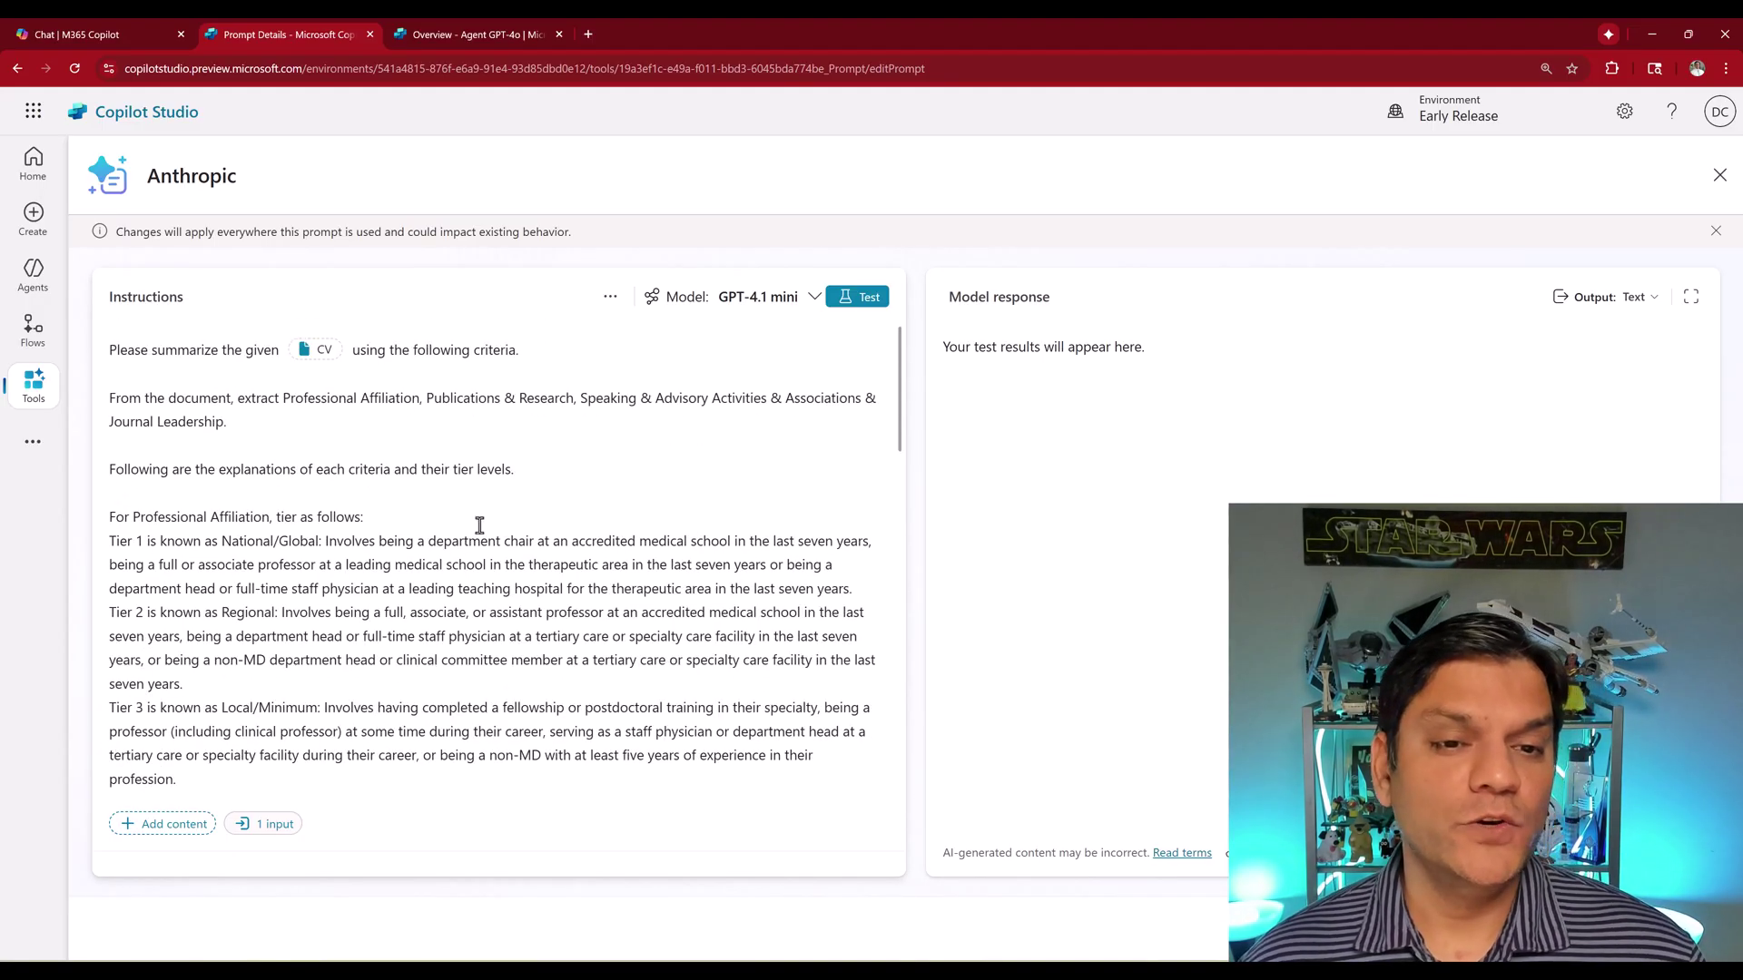
- Switch the prompt to Claude Sonnet 4, upload the test CV PDF as sample data, and test it
{"action": "left_click", "coordinate": [795, 301]}
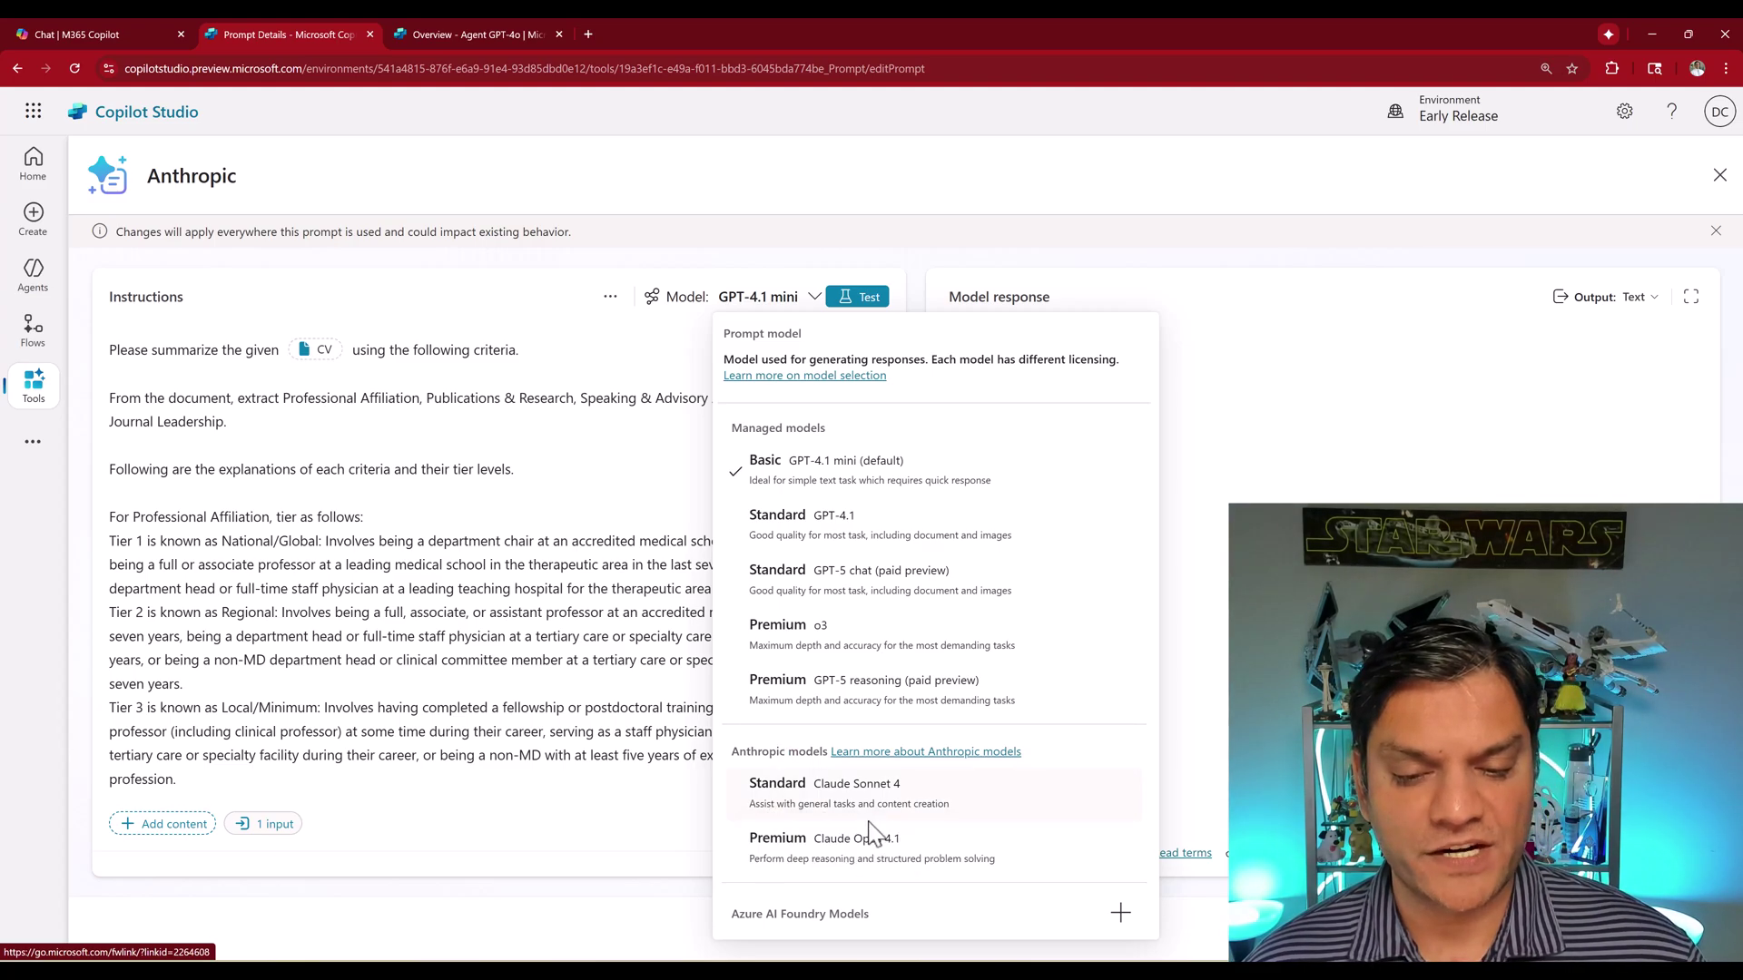
{"action": "left_click", "coordinate": [858, 793]}
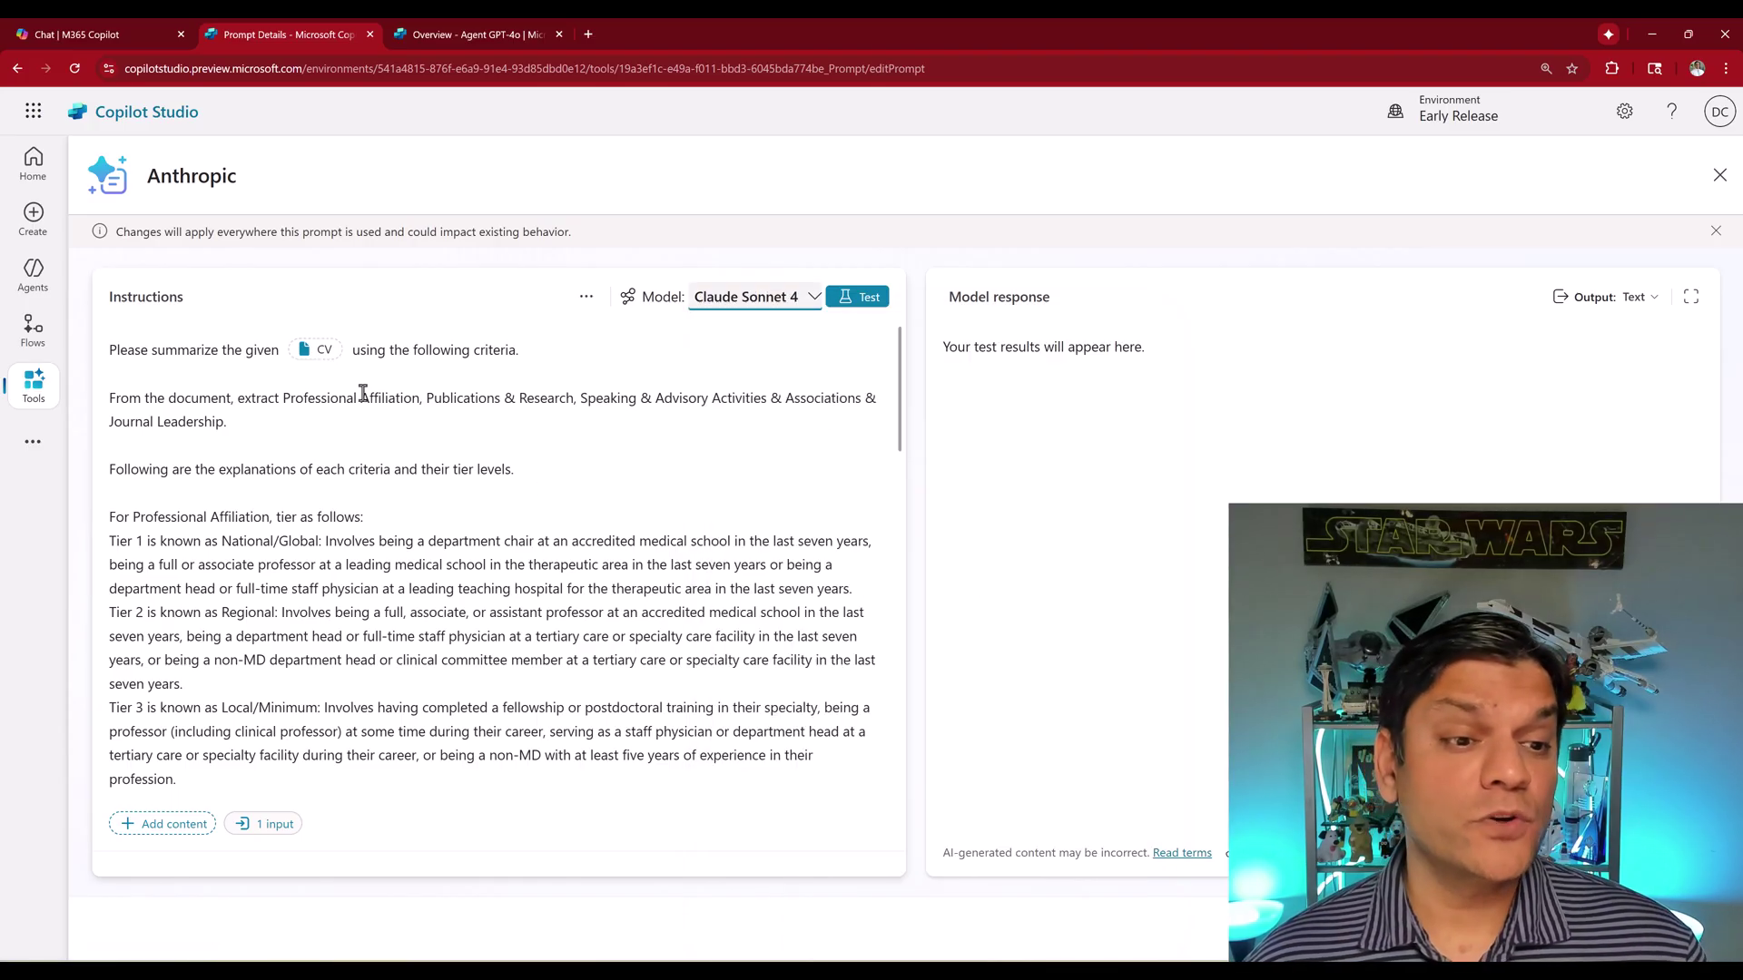
{"action": "left_click", "coordinate": [313, 351]}
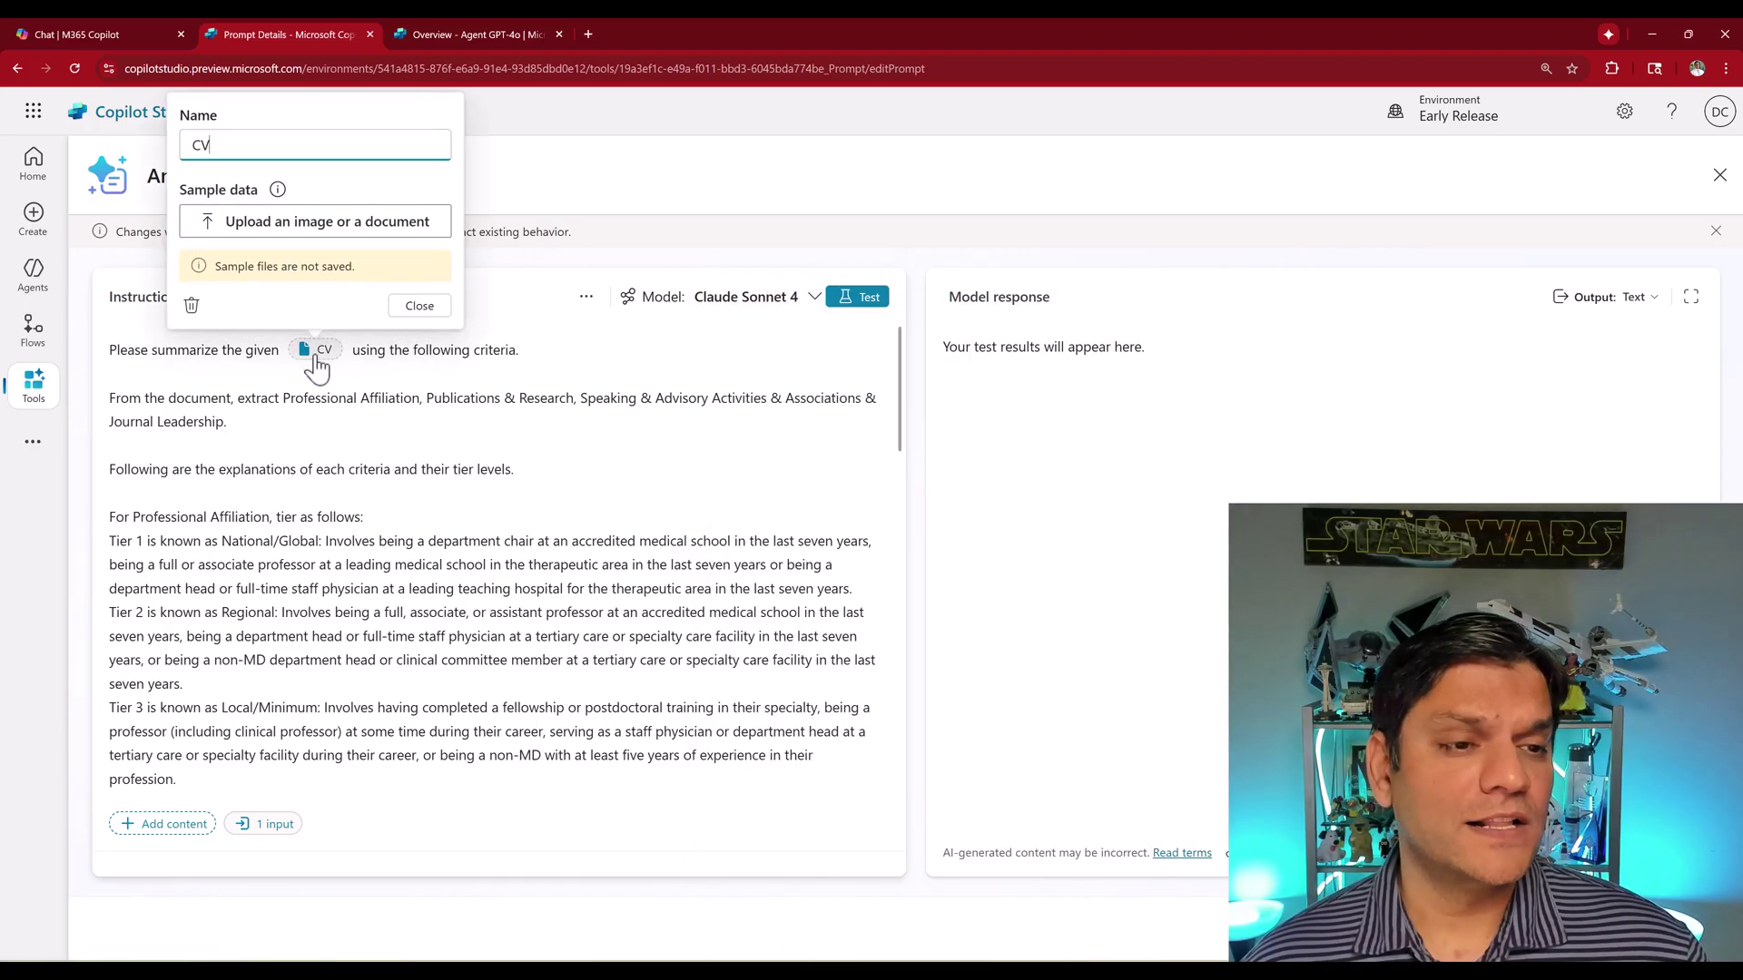
{"action": "left_click", "coordinate": [326, 241]}
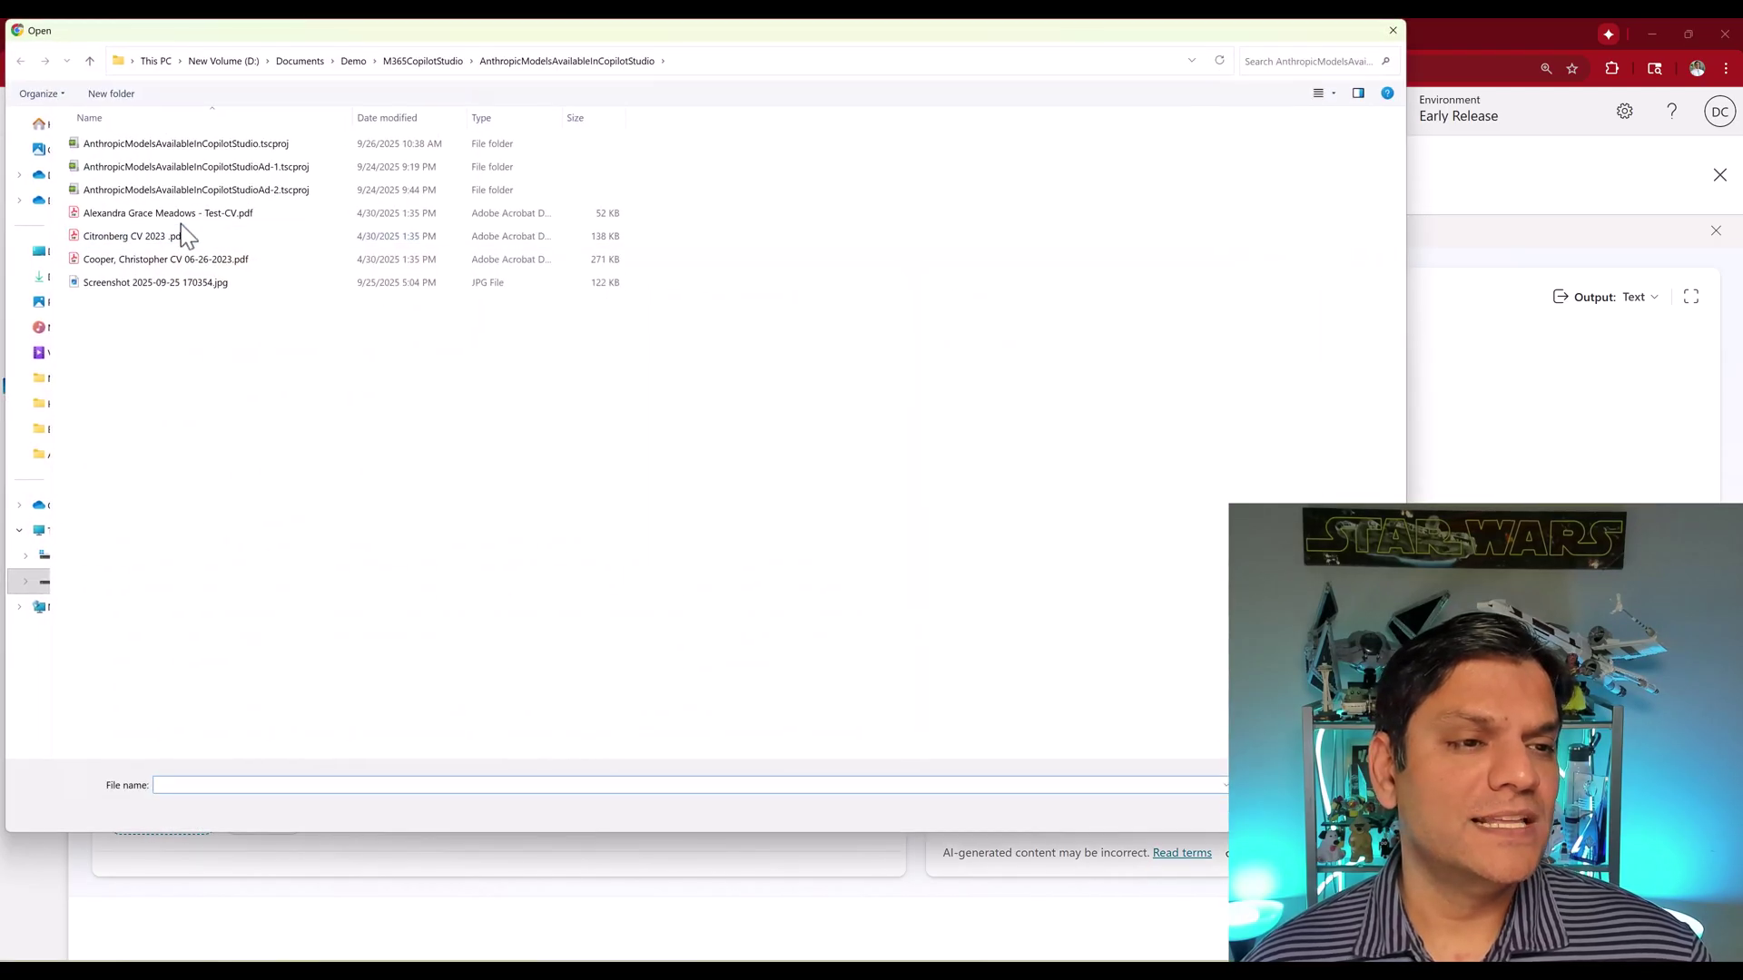
{"action": "left_click", "coordinate": [186, 214]}
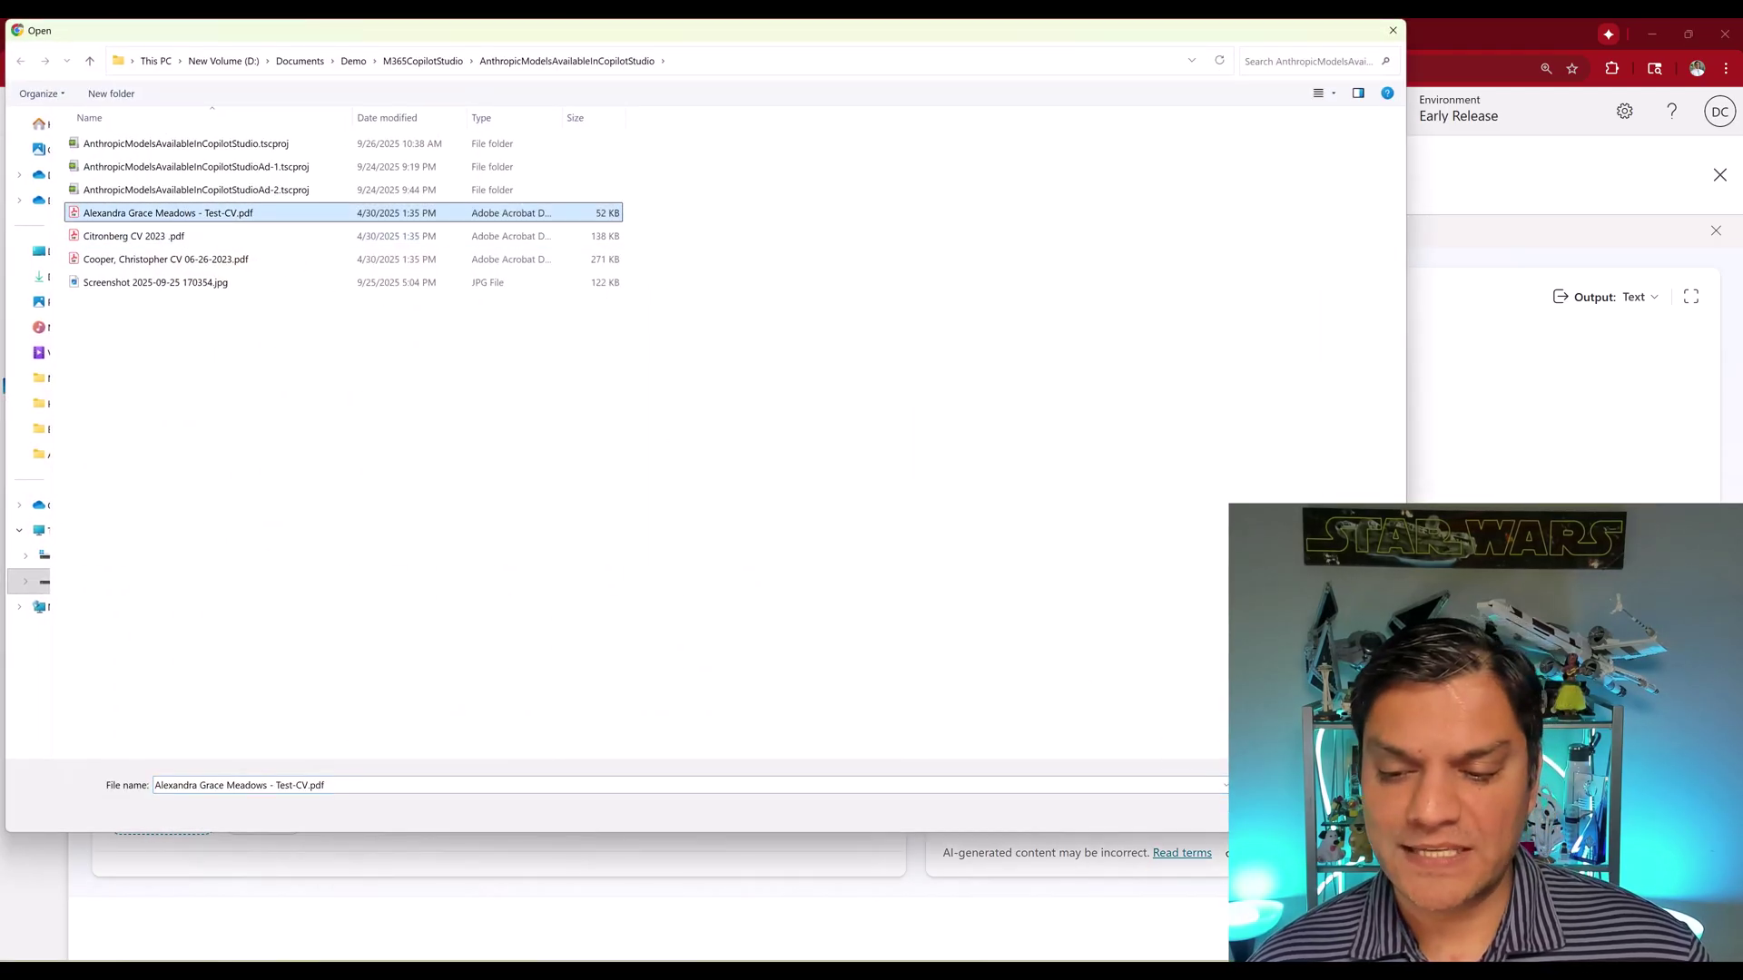
{"action": "key", "text": "Return"}
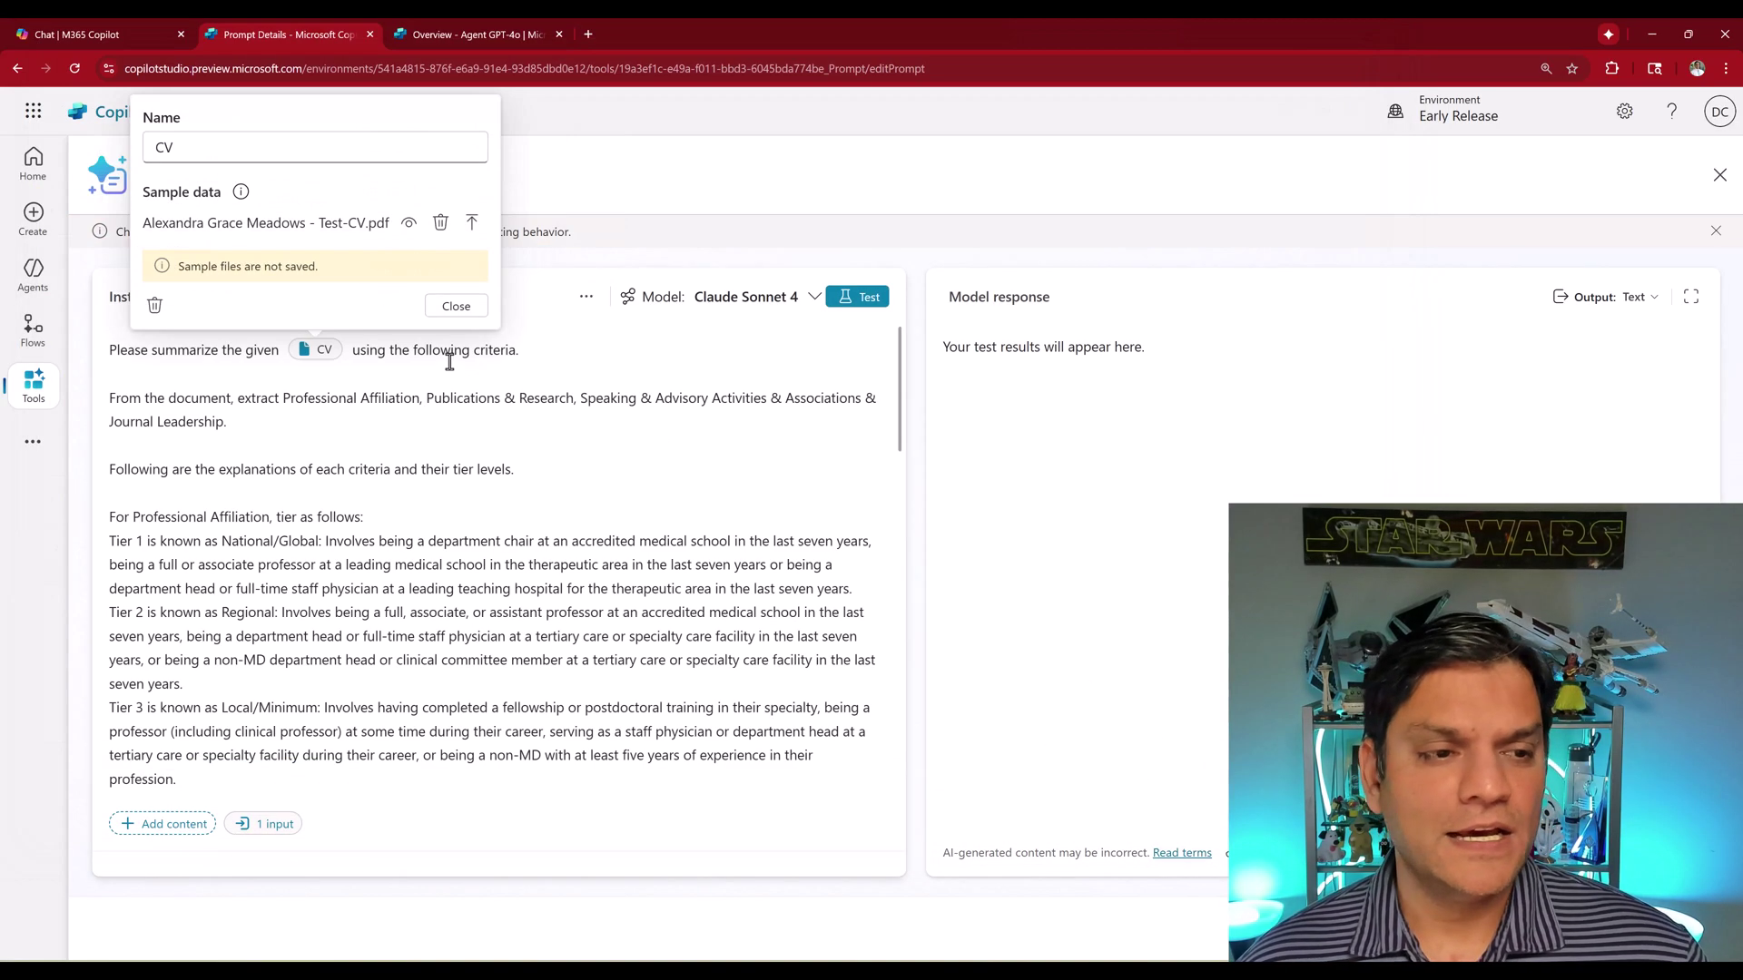
{"action": "left_click", "coordinate": [453, 306]}
{"action": "left_click", "coordinate": [867, 309]}
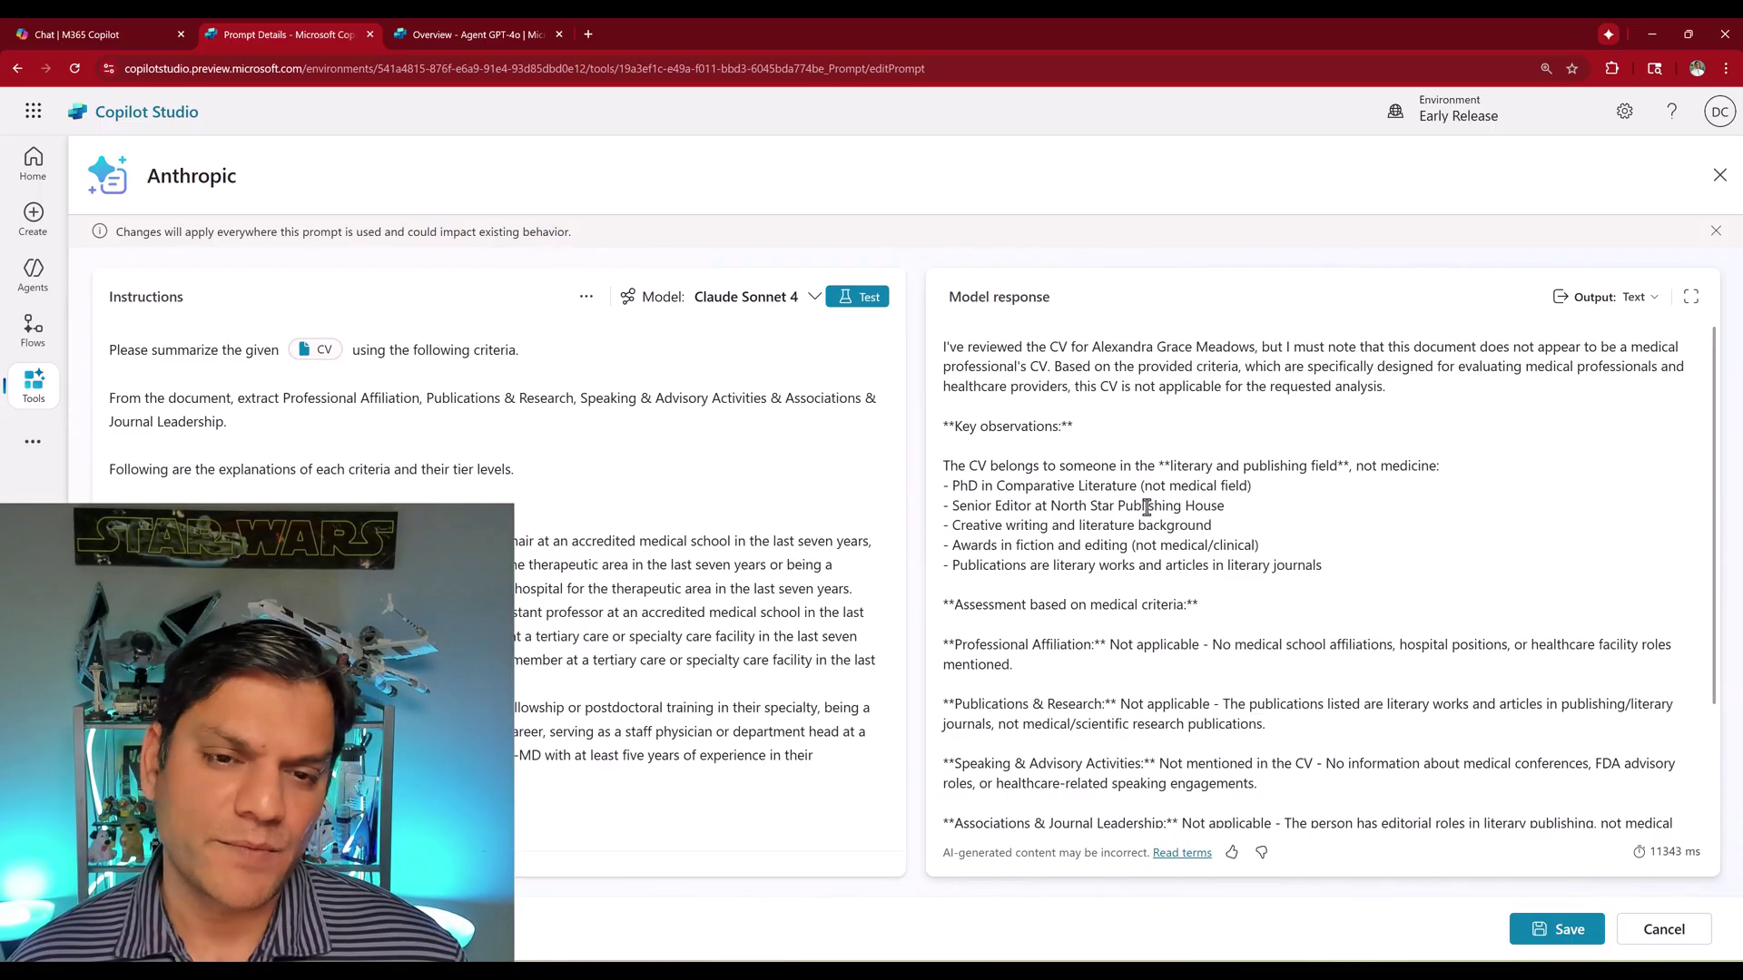
- Switch the prompt to Claude Opus 4.1, rerun the test, and read the 14468 ms response
{"action": "left_click", "coordinate": [805, 308]}
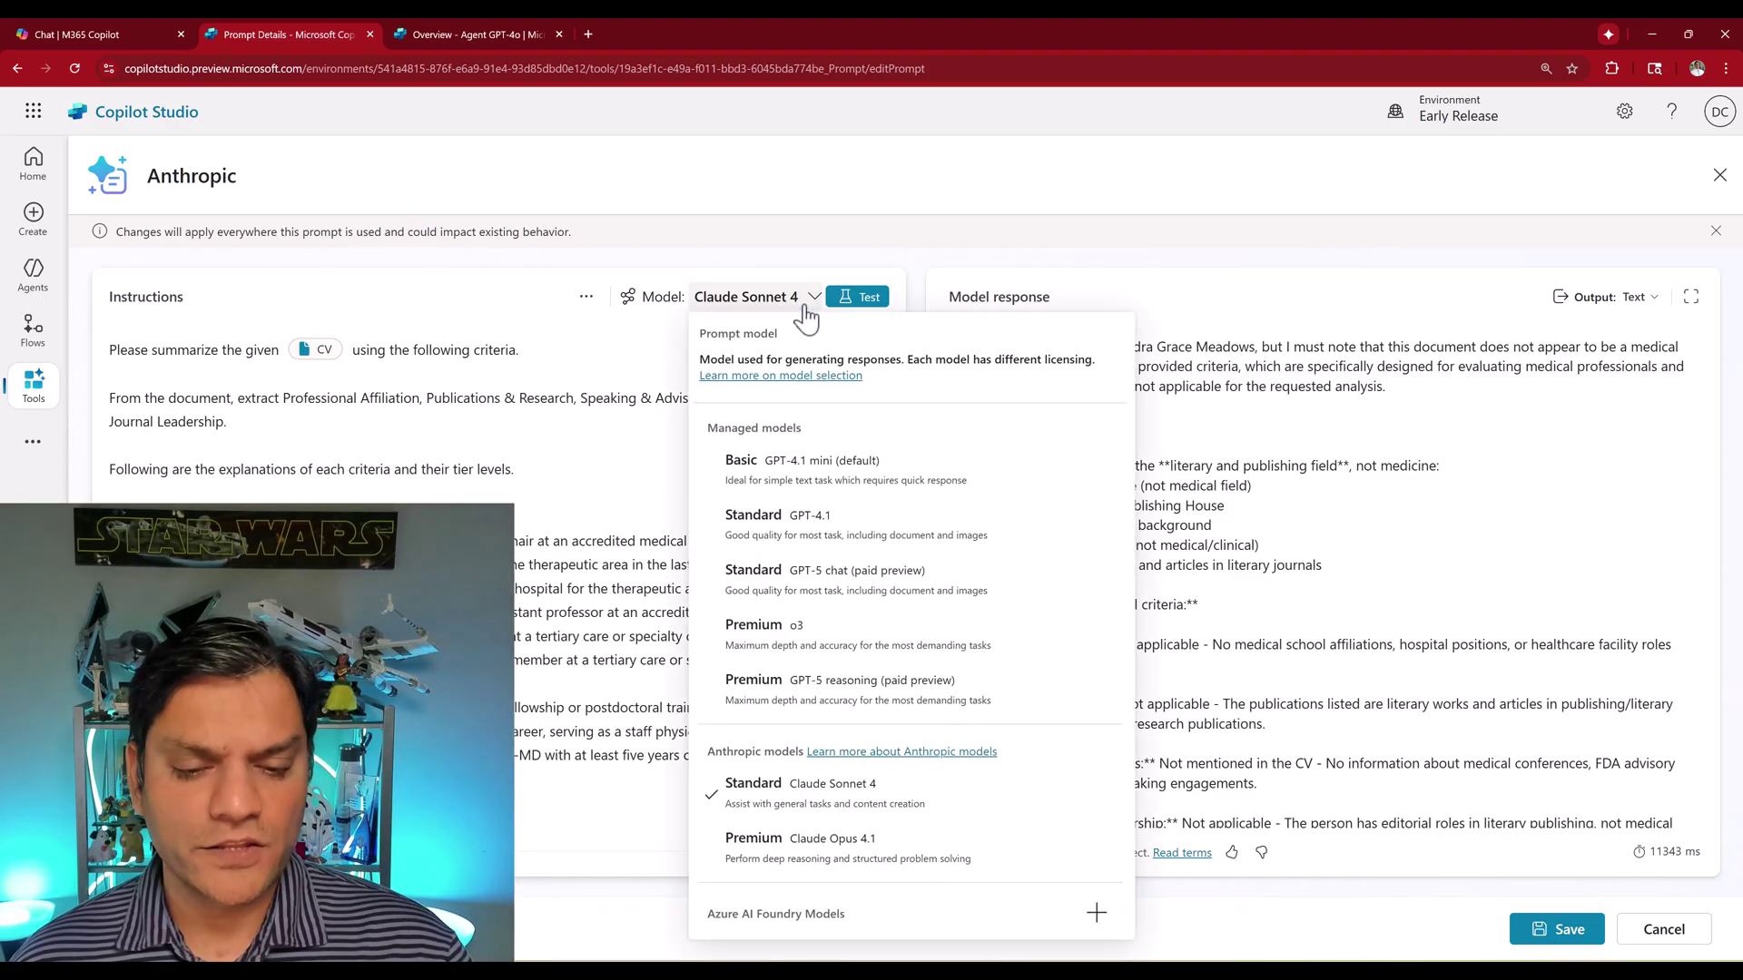
{"action": "left_click", "coordinate": [792, 854]}
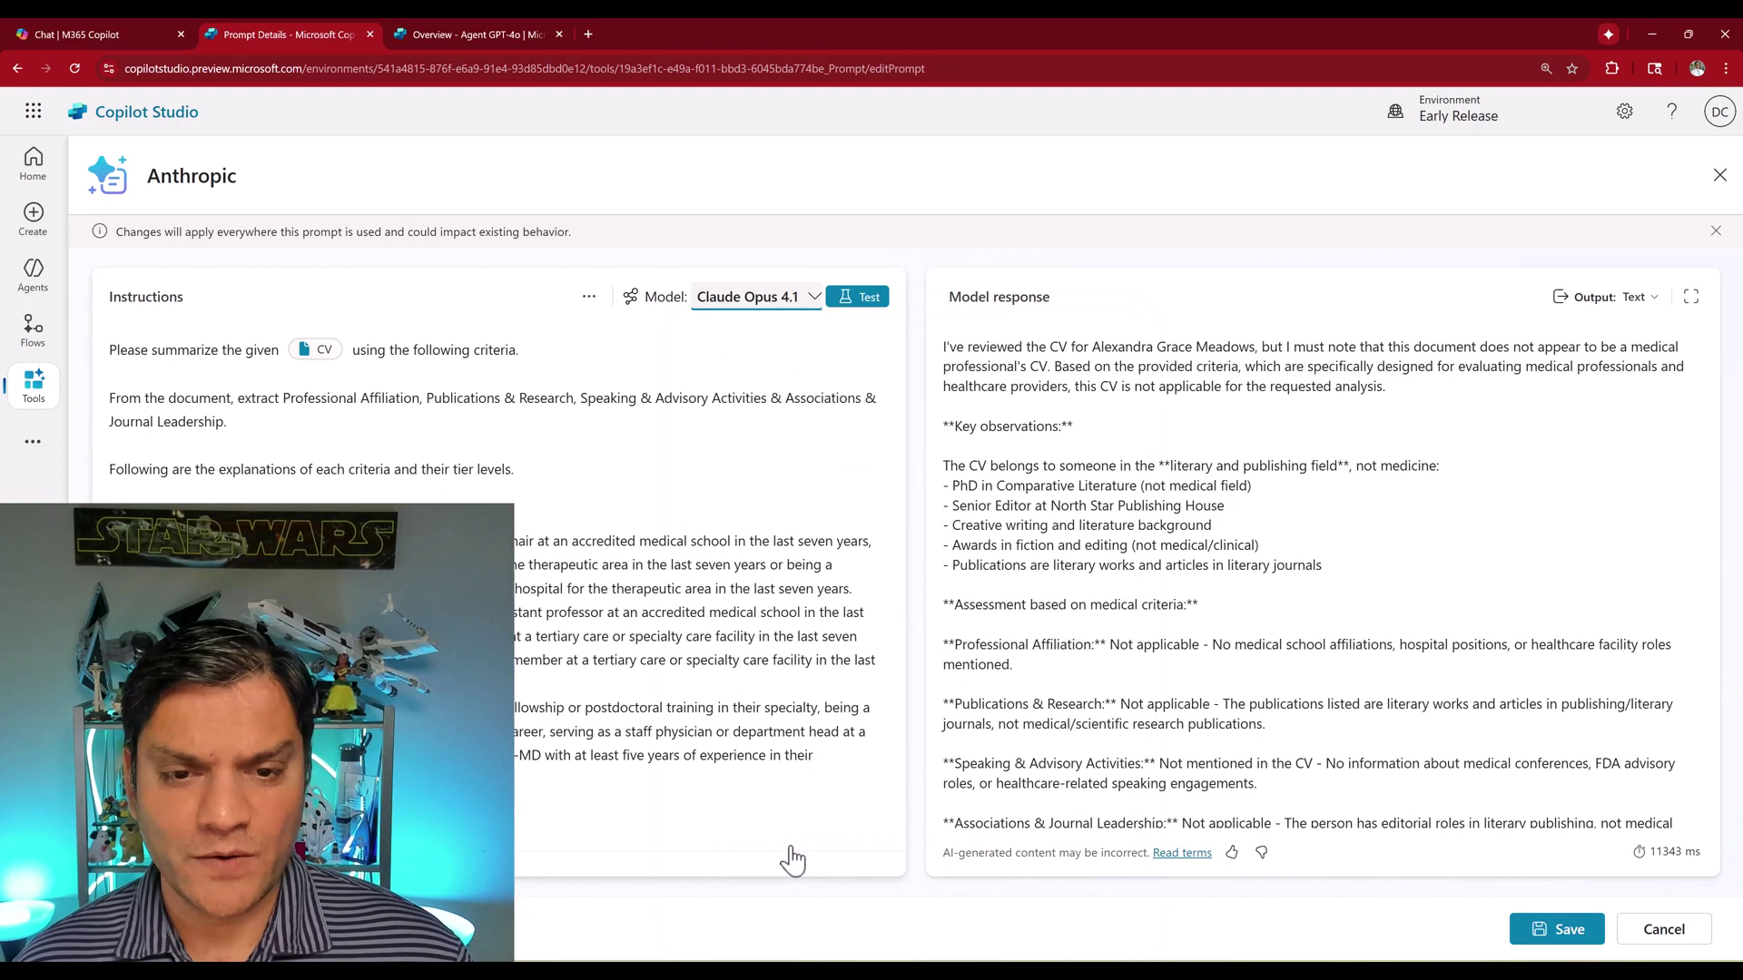
{"action": "left_click", "coordinate": [858, 297]}
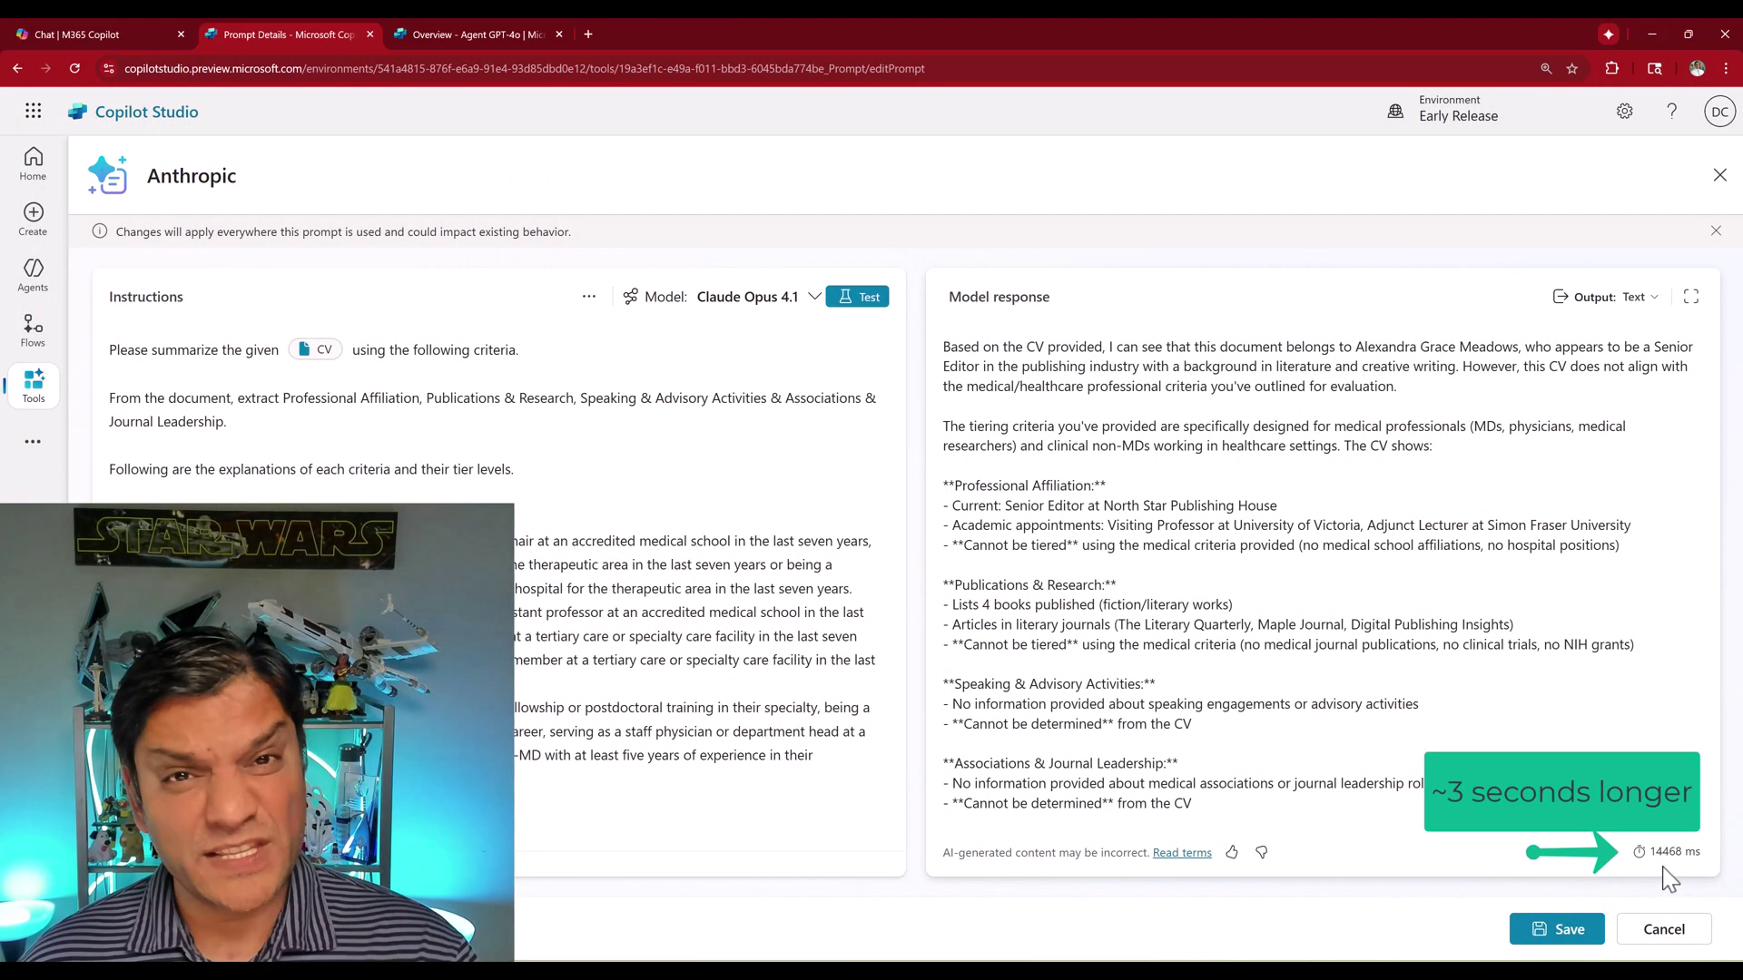
{"action": "scroll", "coordinate": [1522, 728], "scroll_direction": "down", "scroll_amount": 2}
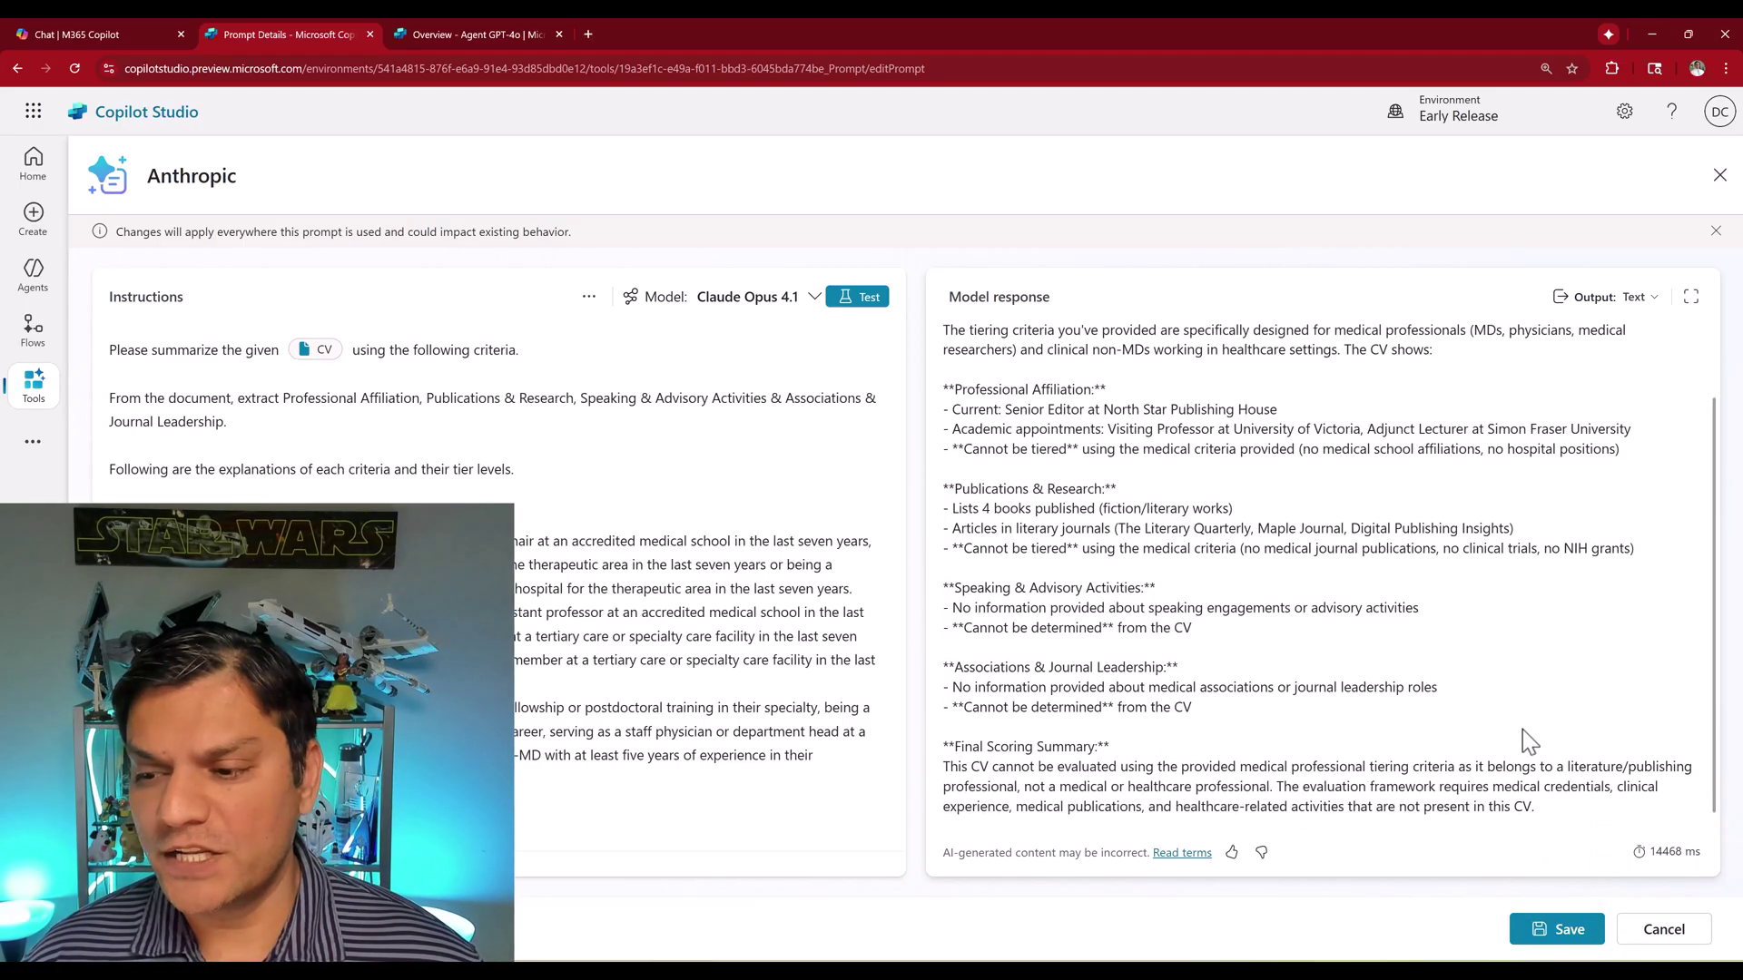
{"action": "scroll", "coordinate": [1523, 728], "scroll_direction": "up", "scroll_amount": 2}
{"action": "scroll", "coordinate": [1522, 728], "scroll_direction": "down", "scroll_amount": 2}
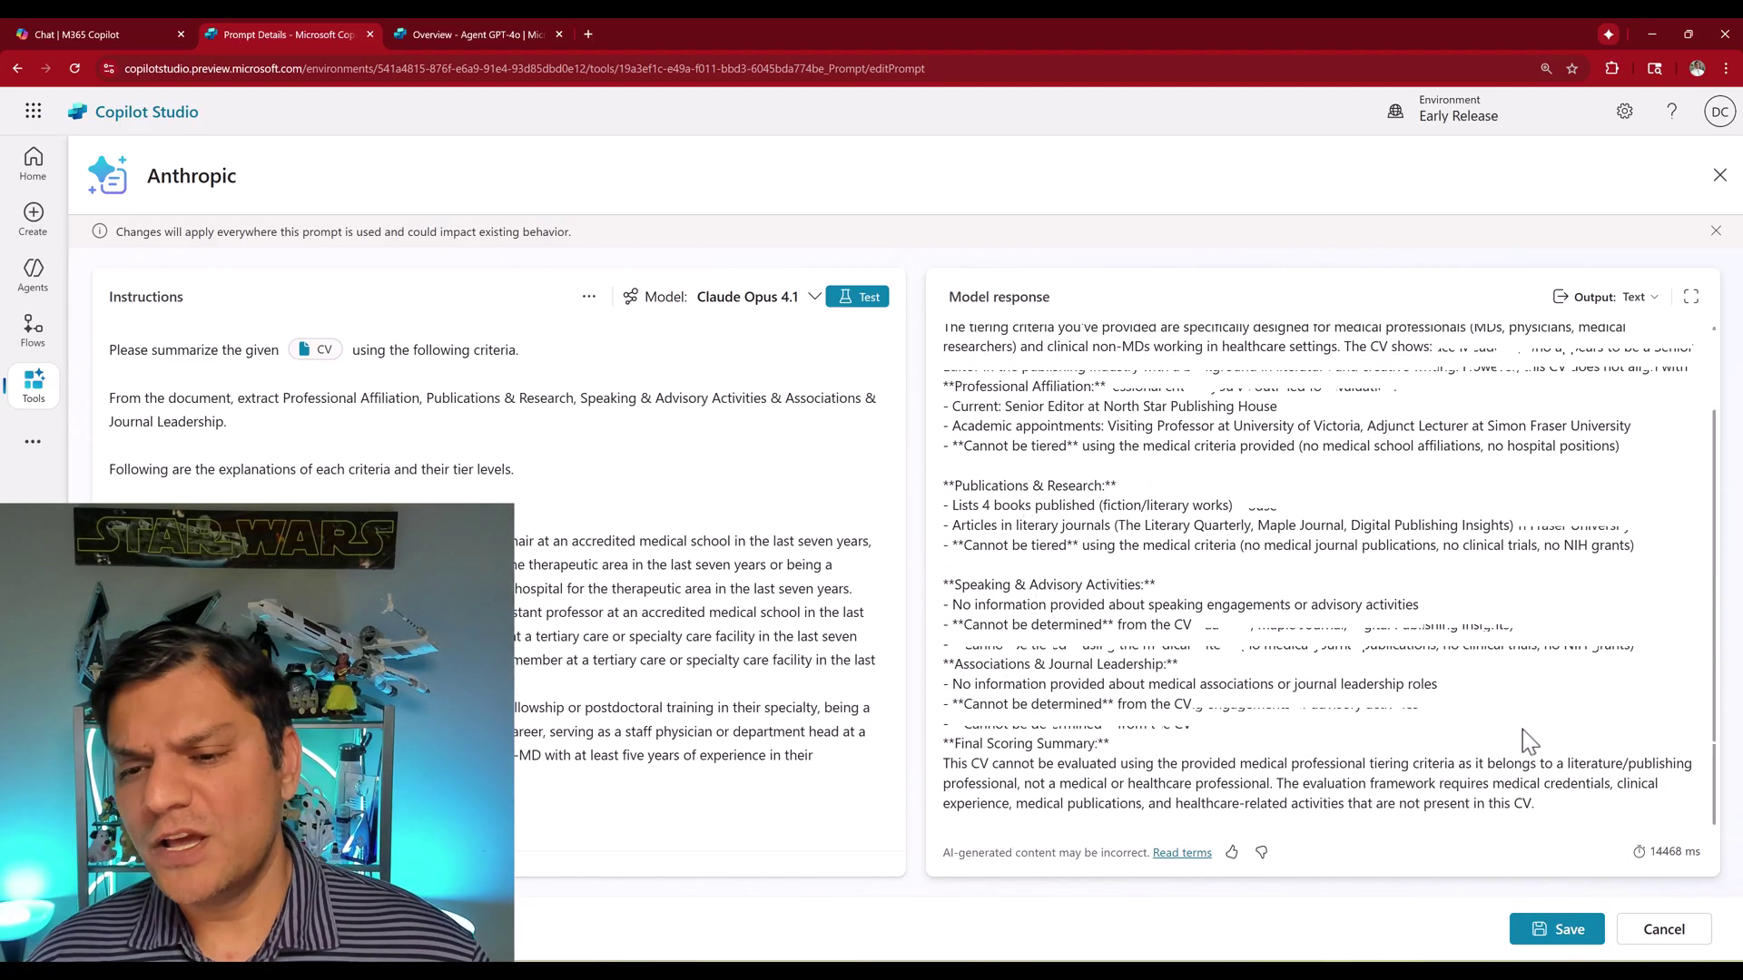